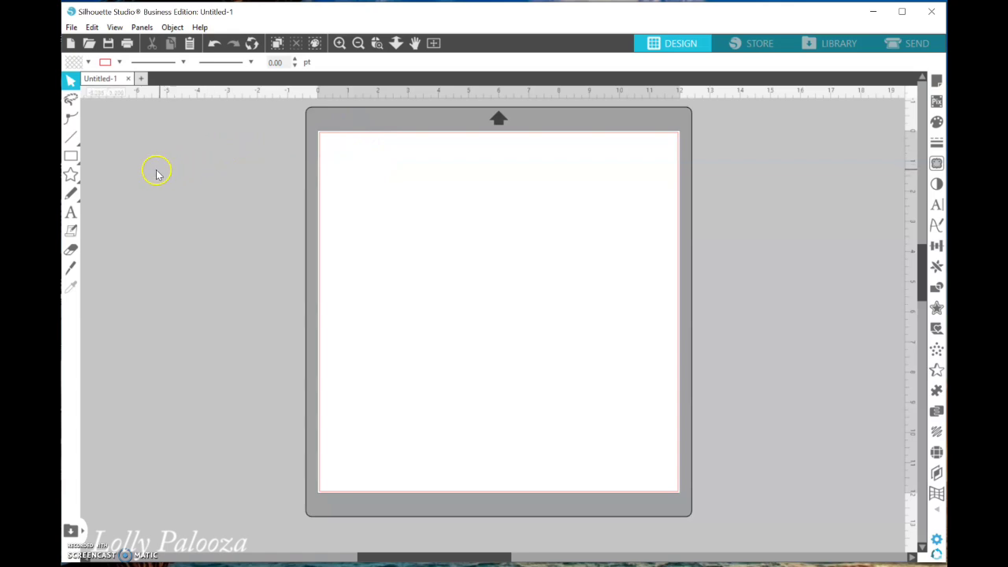
# Draw a rectangle about 8.5 in wide by 4.5 in high on the upper half of the page.
pyautogui.click(71, 157)
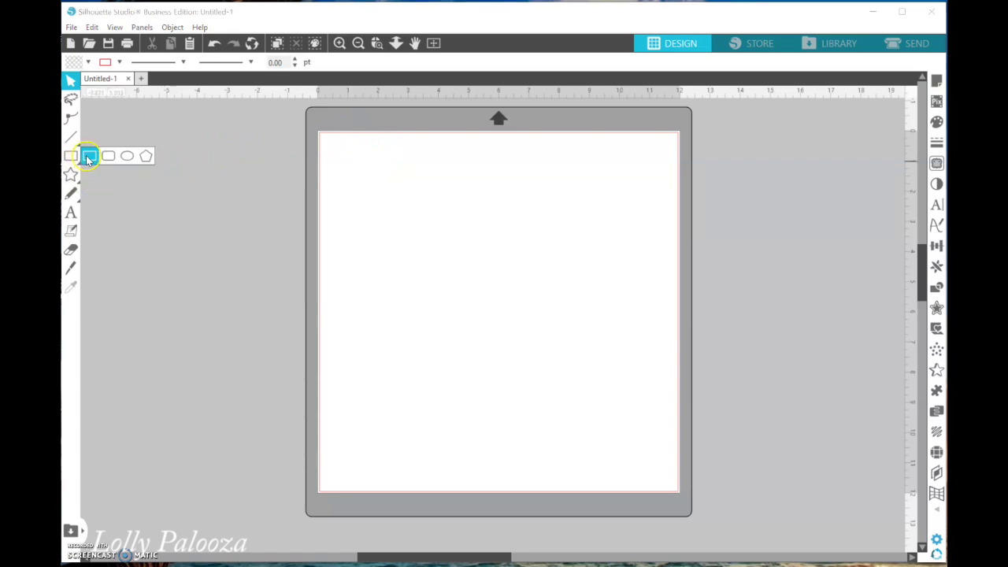
pyautogui.click(87, 157)
pyautogui.moveTo(360, 190); pyautogui.dragTo(617, 328)
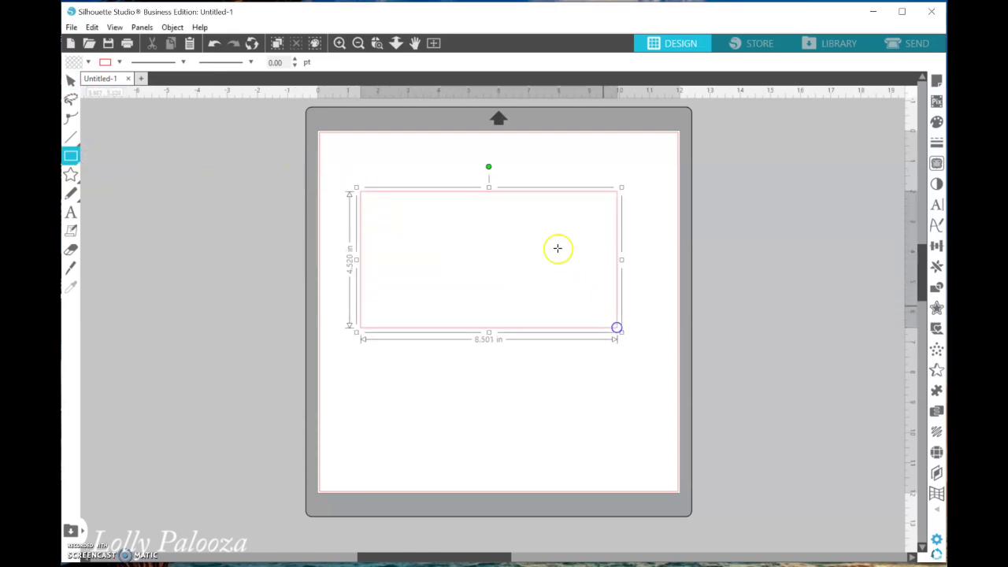
pyautogui.click(70, 80)
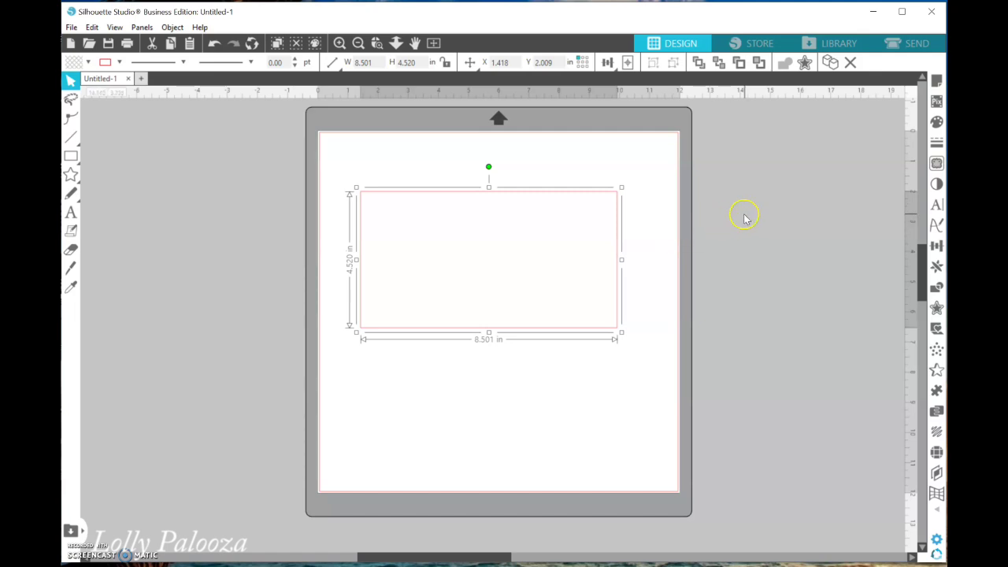
# Resize the rectangle to 11.5 in wide by 3.5 in high and move it inside the page's cut border.
pyautogui.click(937, 249)
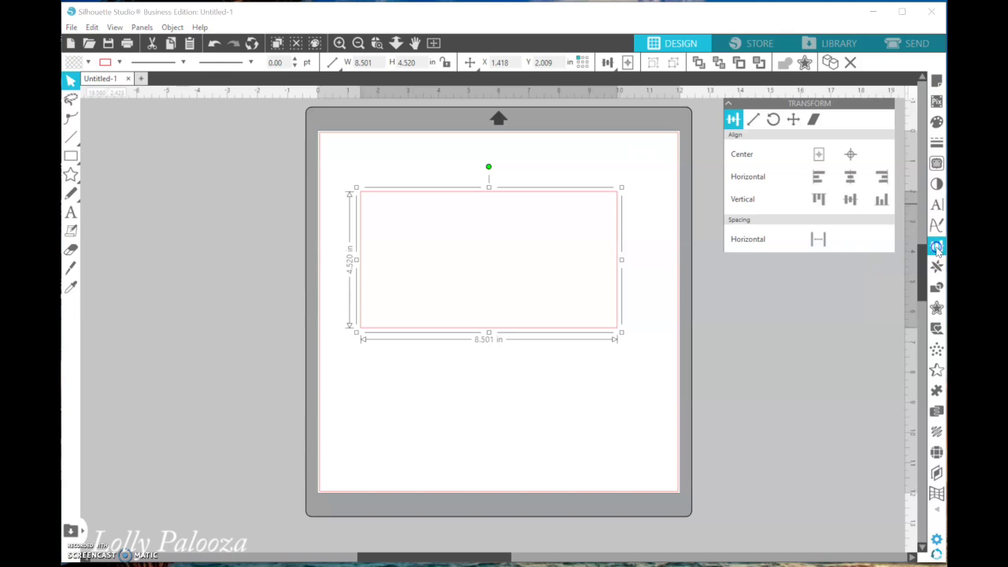
pyautogui.click(753, 126)
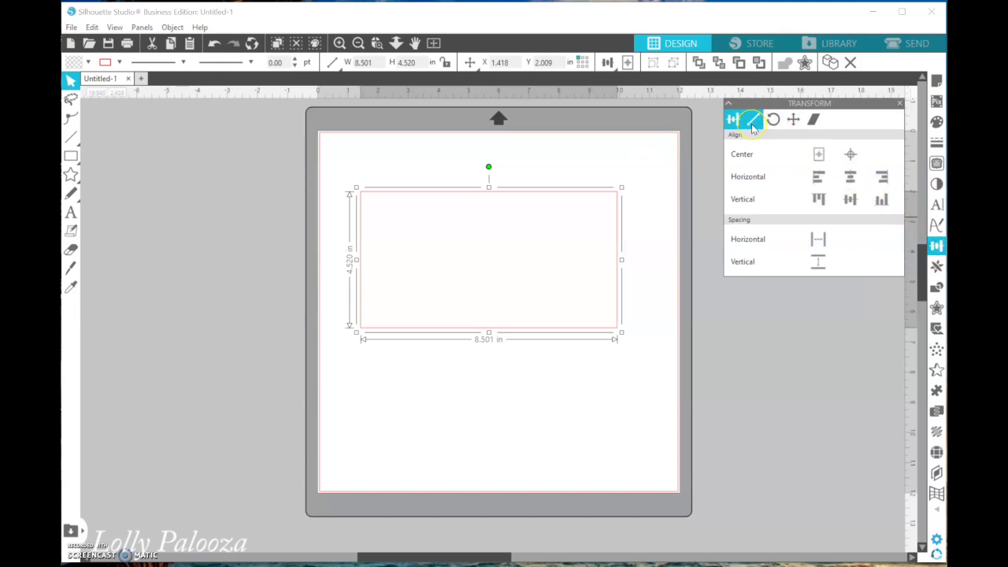
pyautogui.click(753, 126)
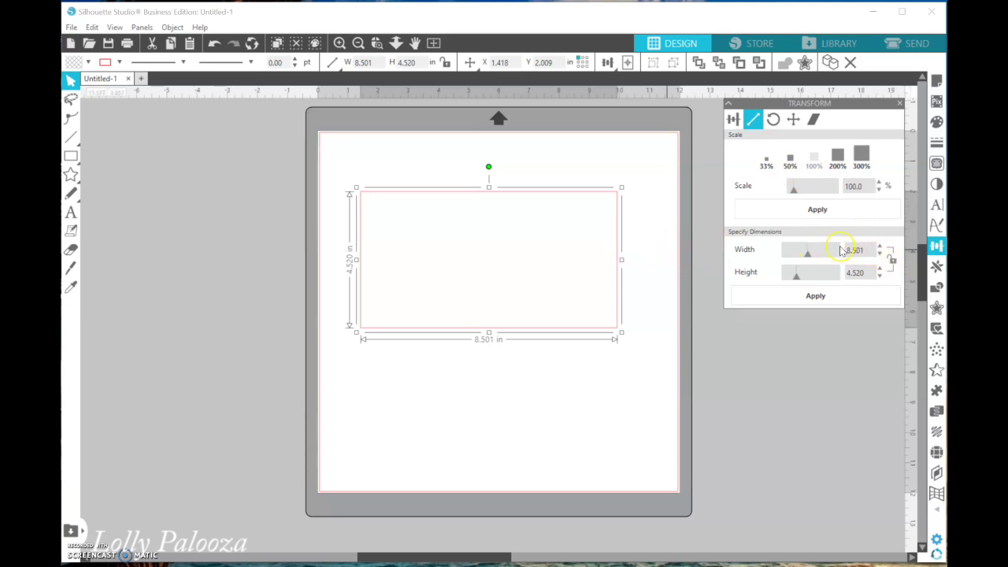
pyautogui.click(874, 249)
pyautogui.click(783, 294)
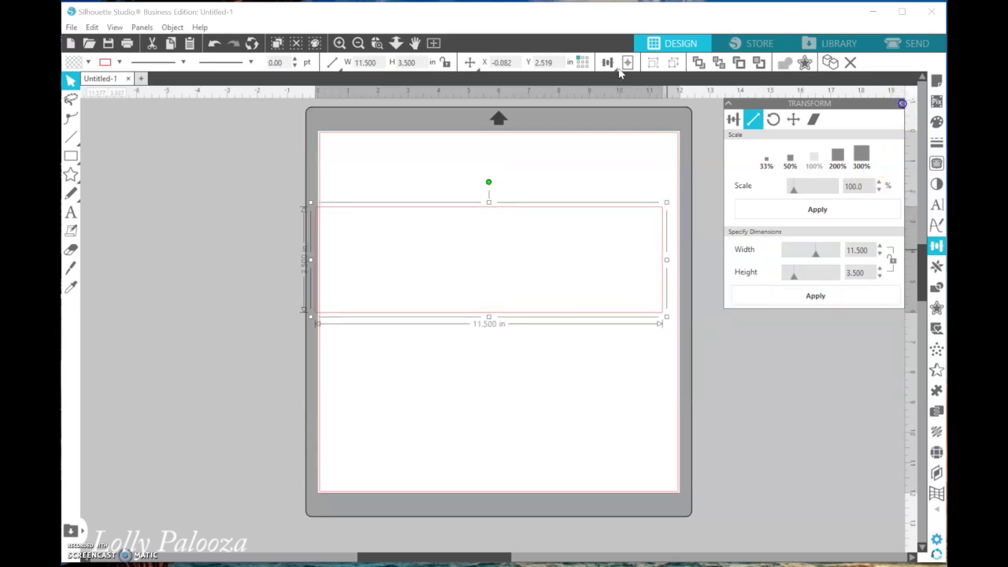
pyautogui.click(620, 69)
pyautogui.moveTo(630, 207); pyautogui.dragTo(637, 211)
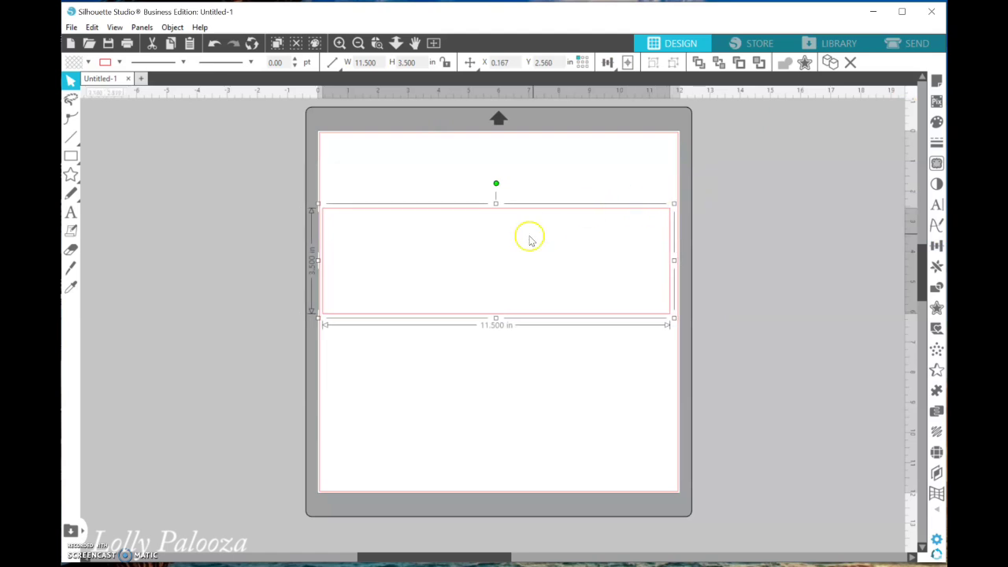
# Fill the rectangle with light gray at 65% transparency.
pyautogui.click(936, 122)
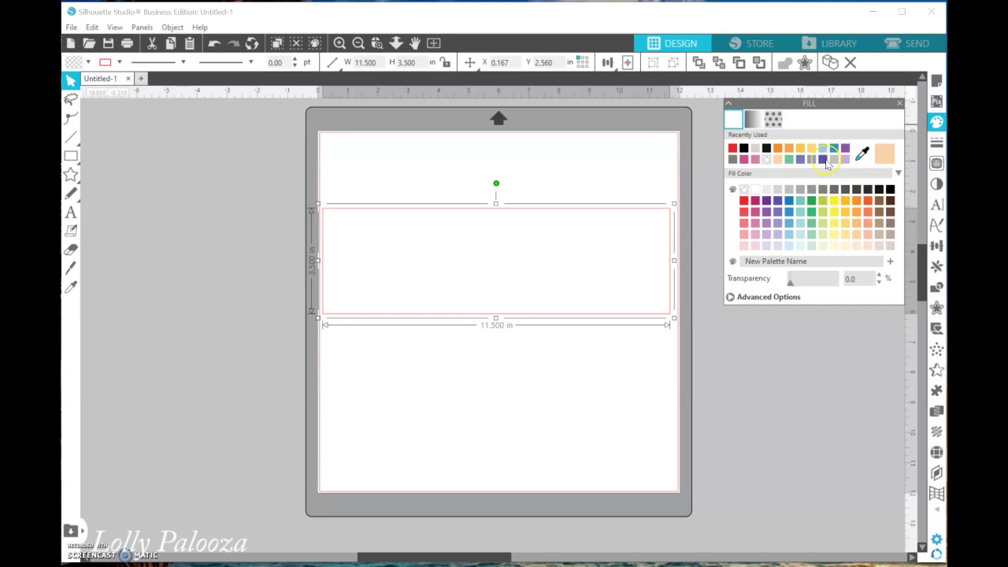
pyautogui.click(756, 148)
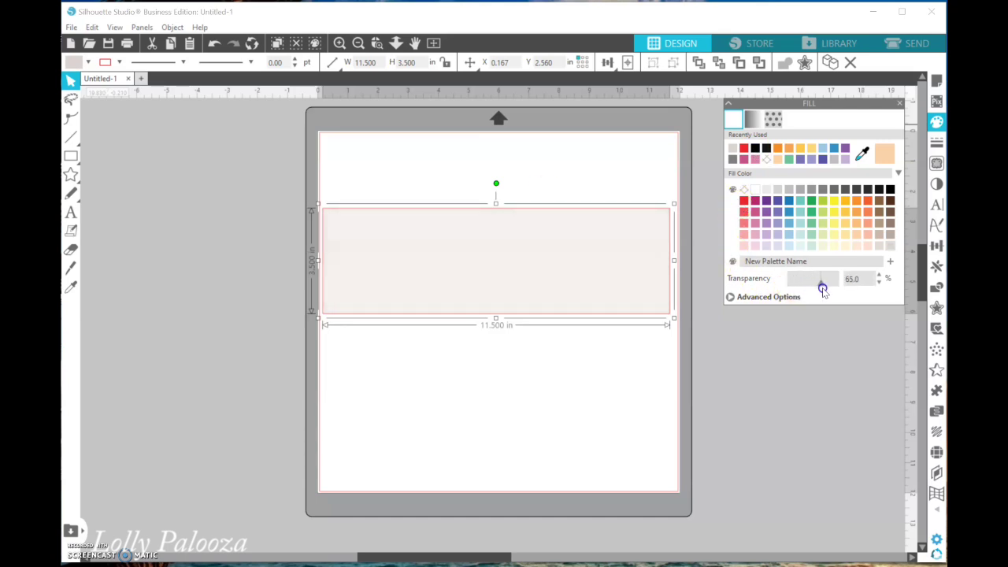
pyautogui.click(901, 105)
pyautogui.click(623, 162)
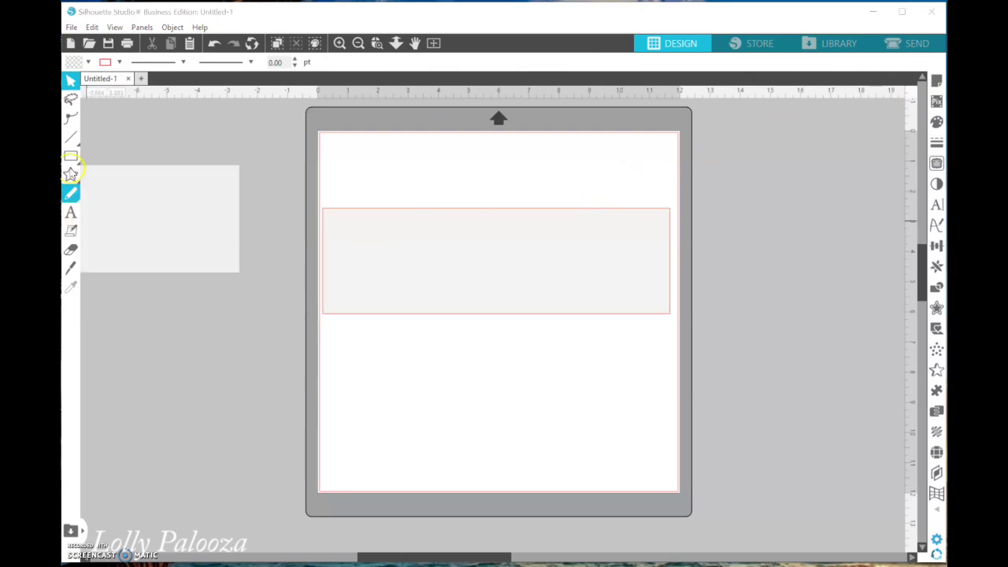
# Add the text LOLLY and move the gray rectangle down to the lower part of the page, clear of the text.
pyautogui.click(74, 210)
pyautogui.click(432, 226)
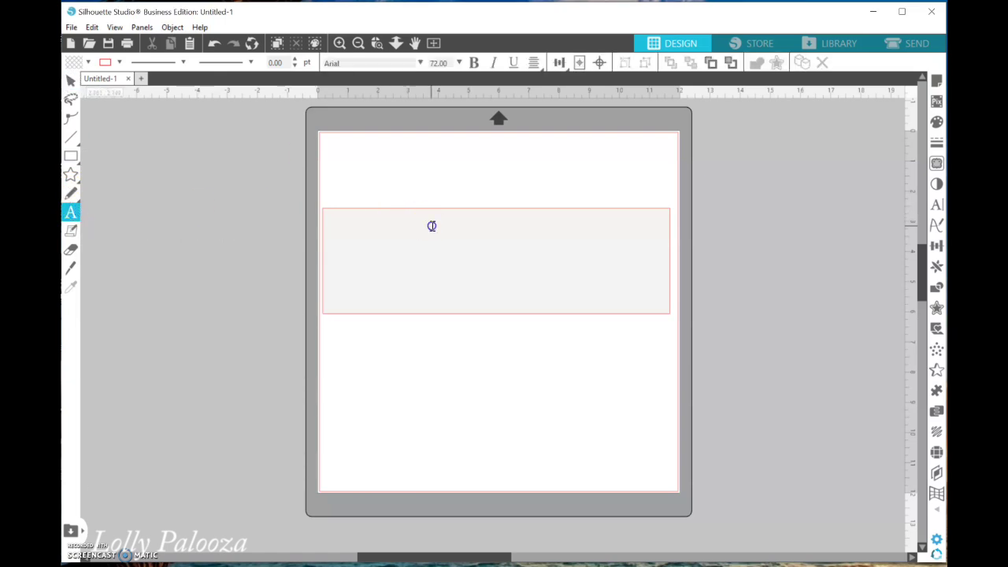
pyautogui.write('LOLL')
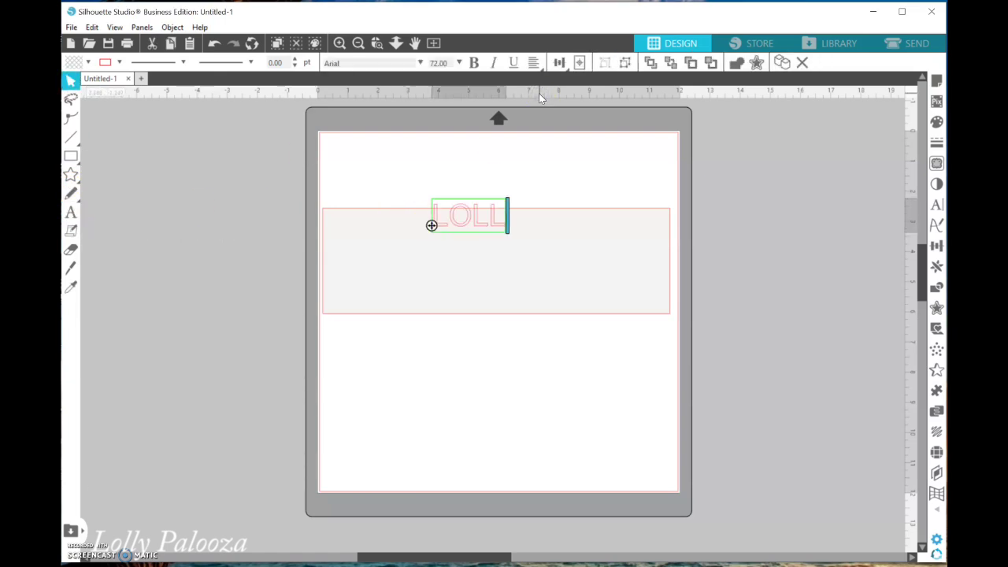
pyautogui.write('Y')
pyautogui.click(619, 259)
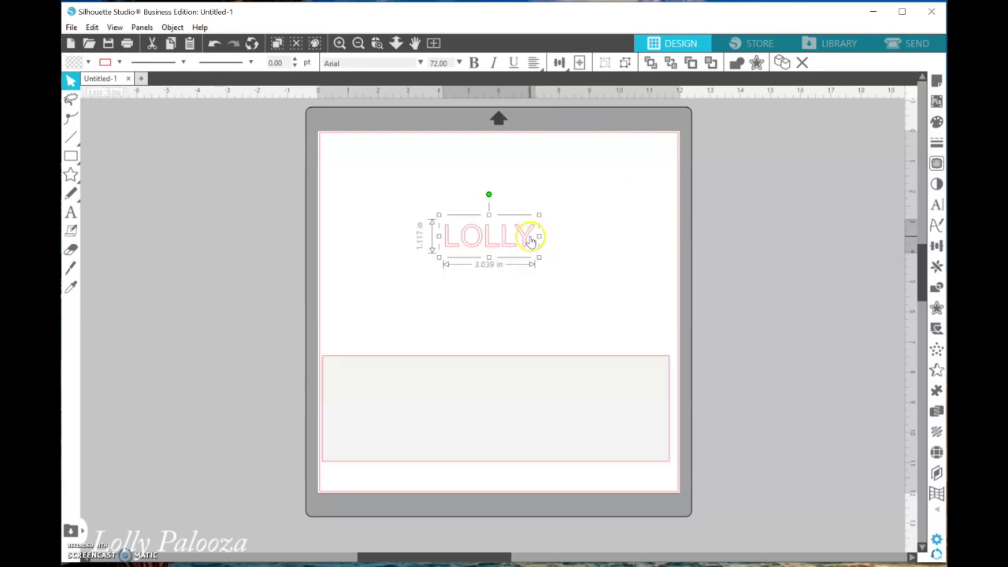
# Change the LOLLY text's font to Impact and enlarge it to about 3.4 in wide.
pyautogui.click(420, 63)
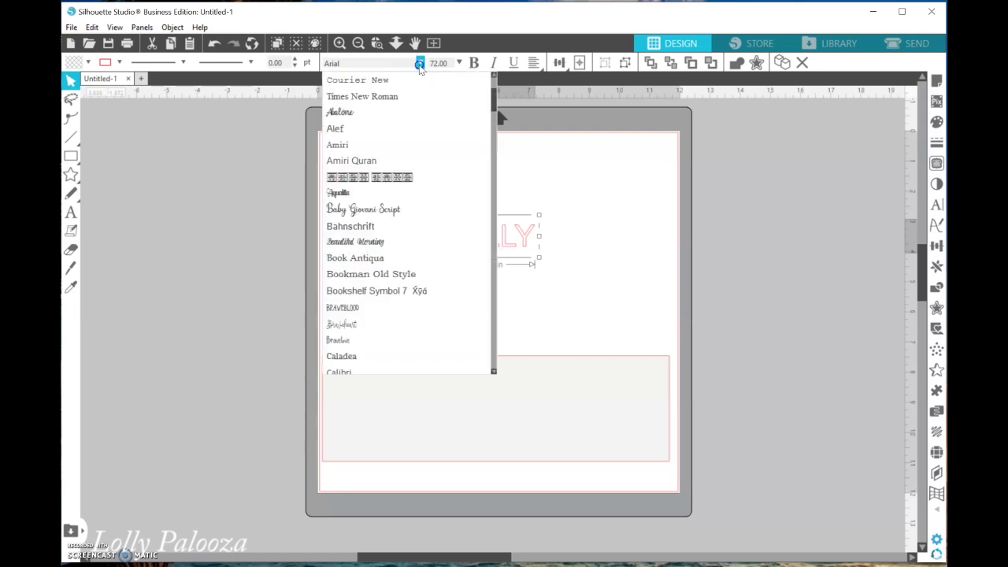
pyautogui.scroll(-7, 394, 228)
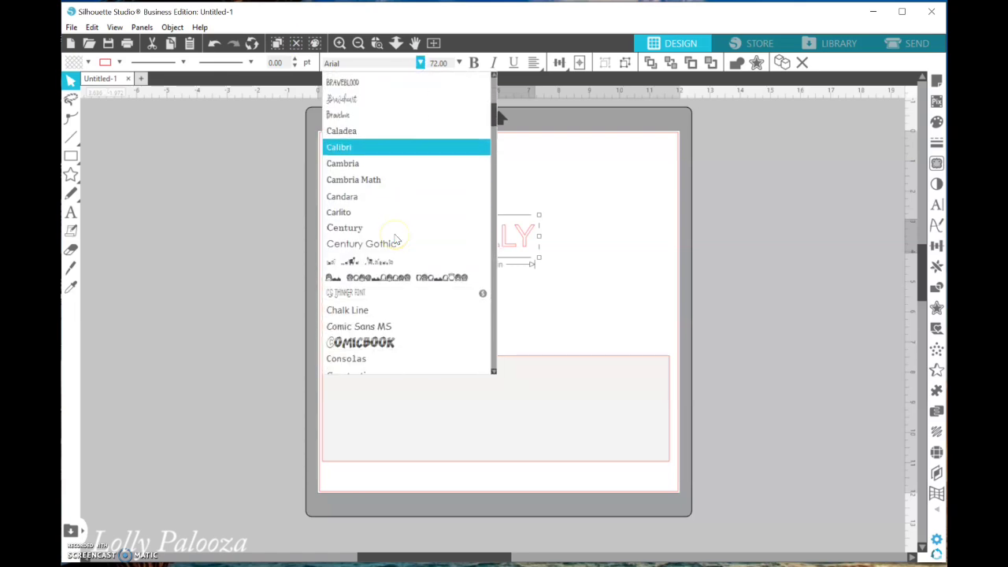
pyautogui.scroll(-5, 398, 244)
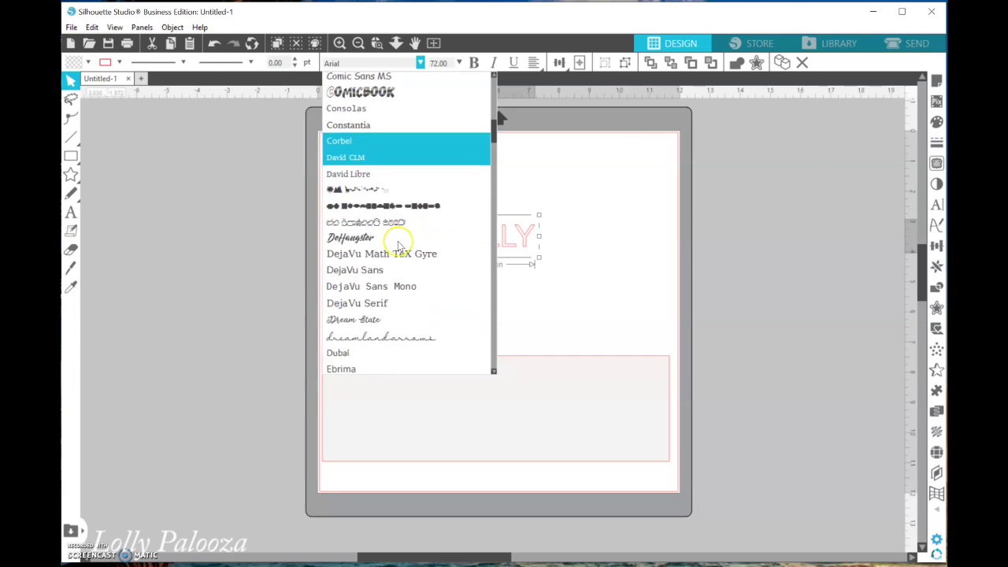
pyautogui.scroll(-6, 400, 251)
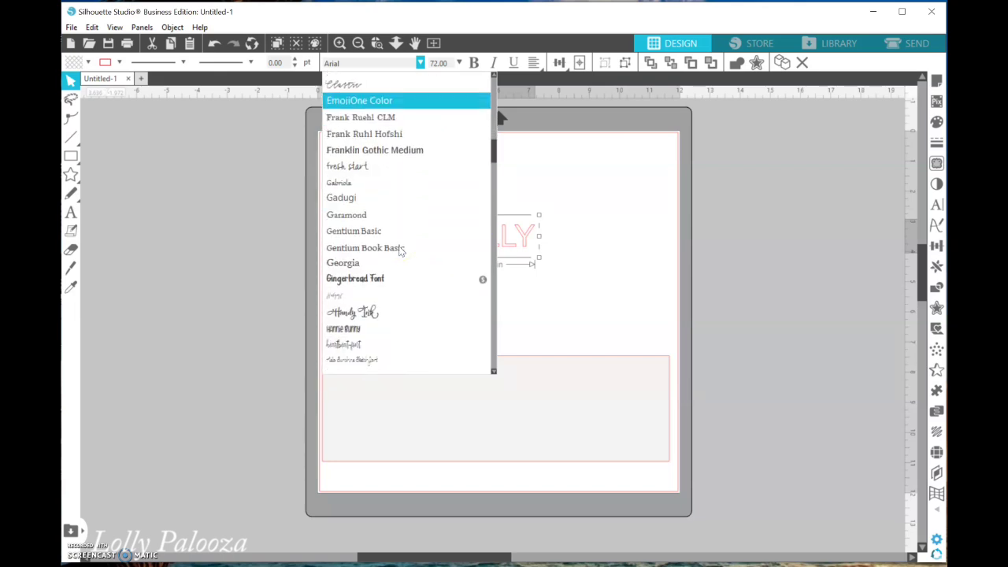
pyautogui.scroll(-1, 399, 250)
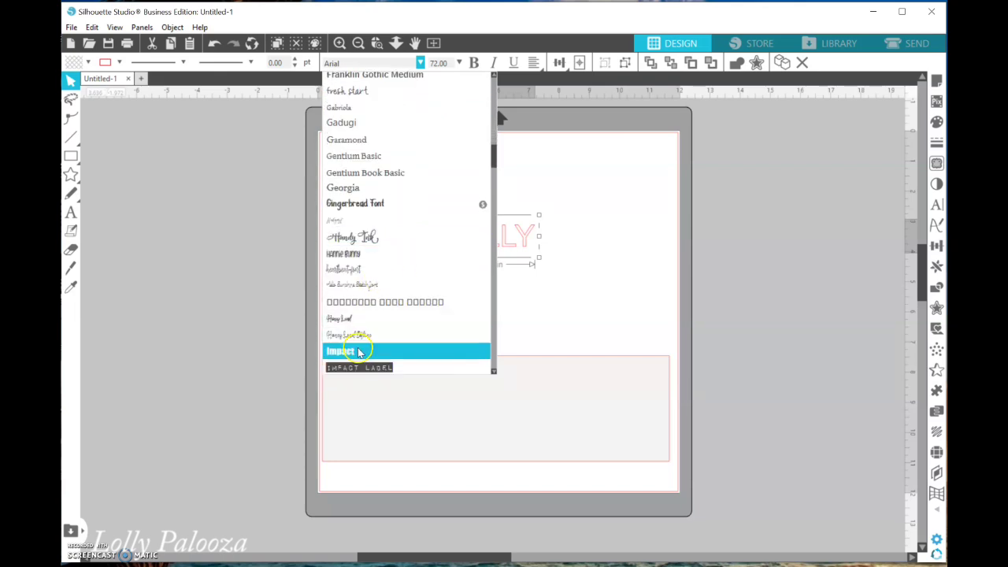
pyautogui.click(357, 348)
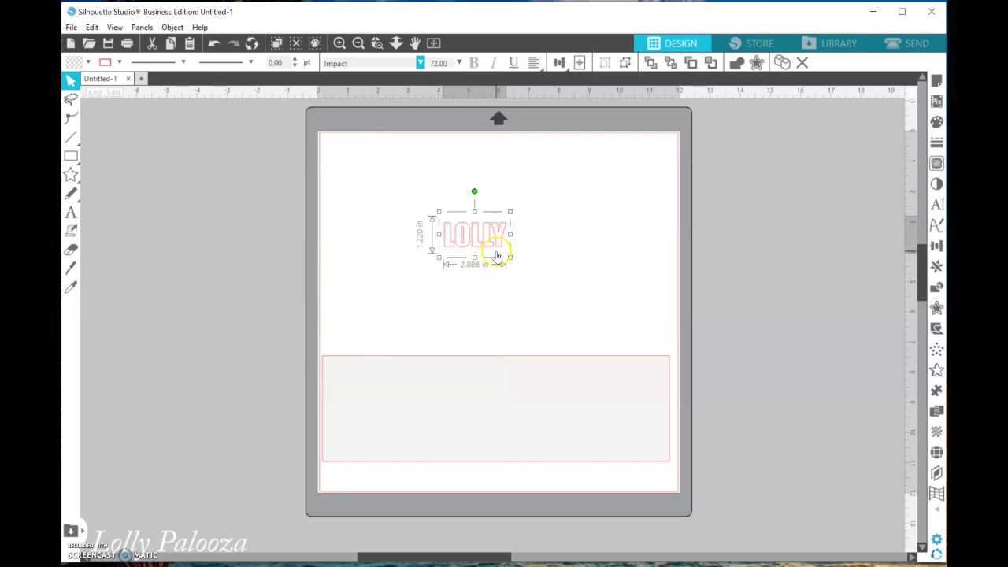
pyautogui.moveTo(512, 258); pyautogui.dragTo(542, 289)
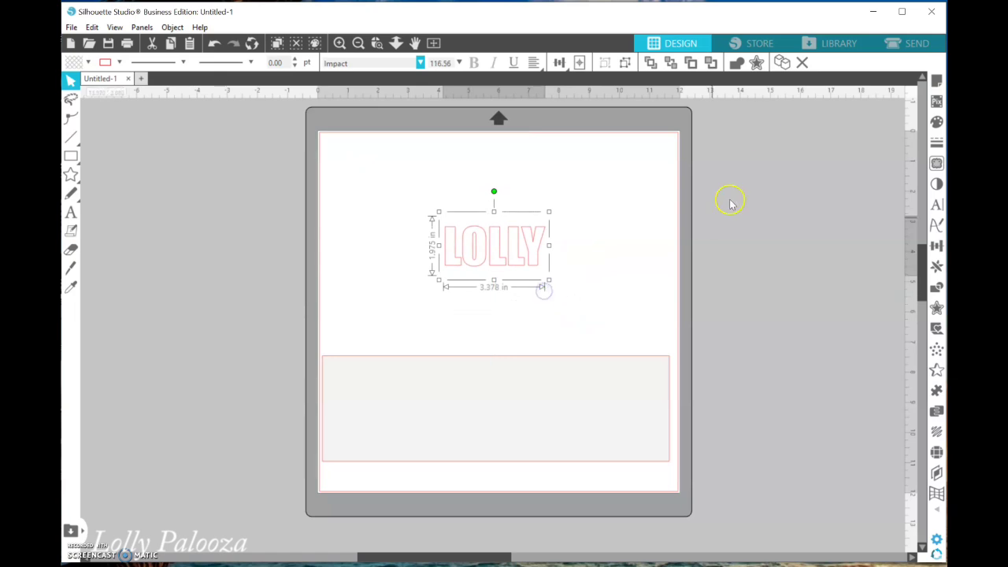
# Review the page's grid, guide and snapping settings.
pyautogui.click(934, 81)
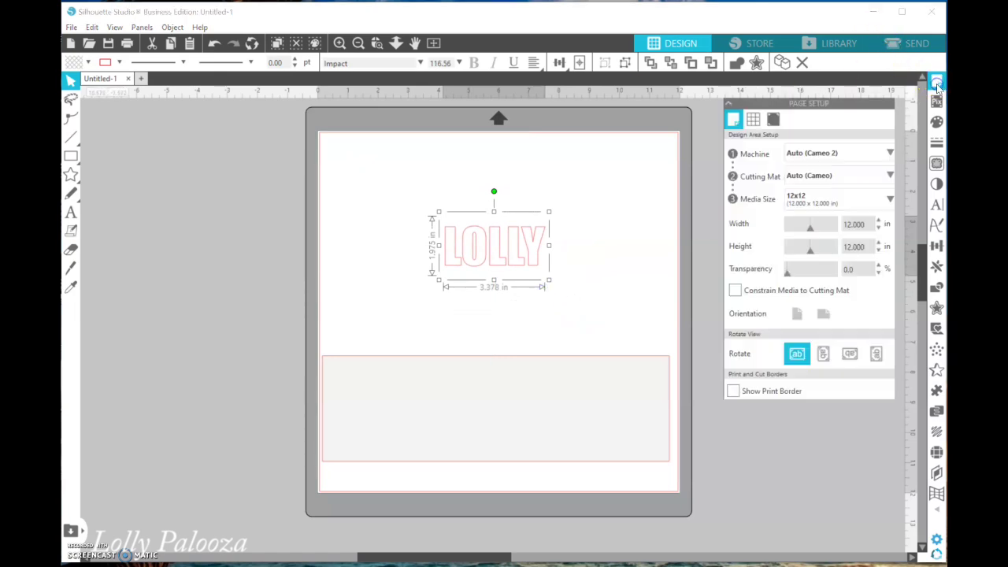
pyautogui.click(752, 119)
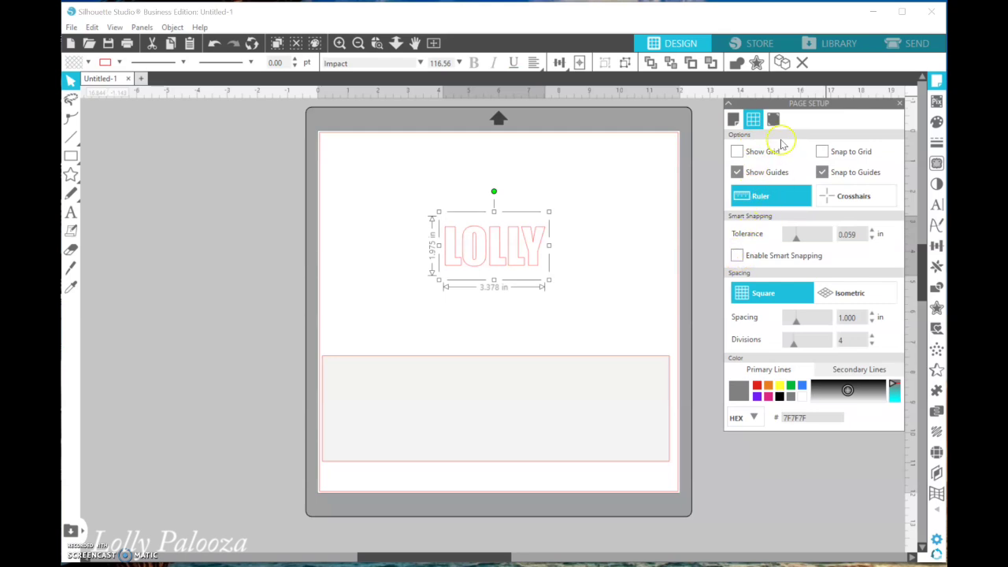
pyautogui.click(901, 105)
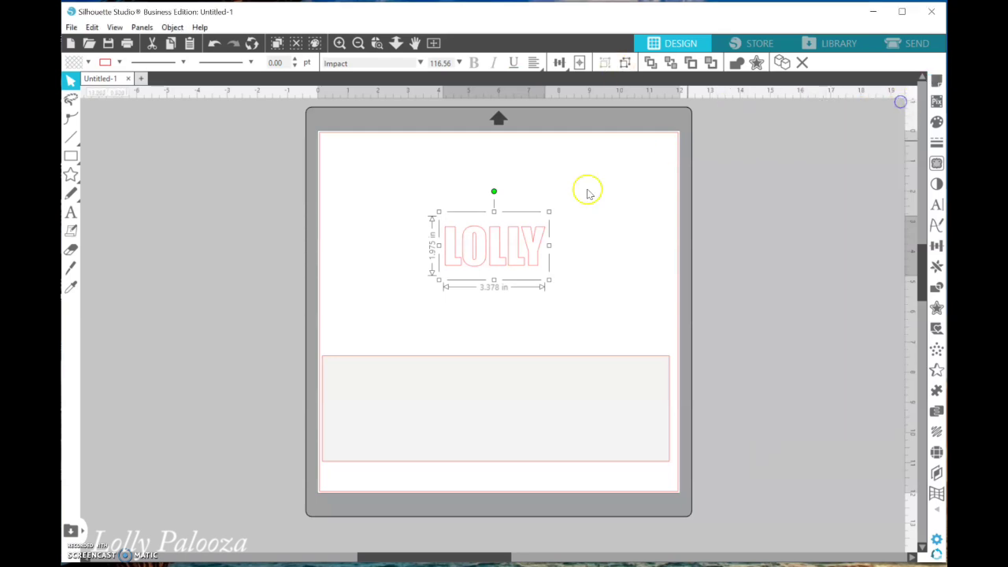
# Enlarge the LOLLY text to about 5.5 in wide and ungroup it into separate letters.
pyautogui.moveTo(534, 247); pyautogui.dragTo(562, 320)
pyautogui.moveTo(376, 197); pyautogui.dragTo(596, 320)
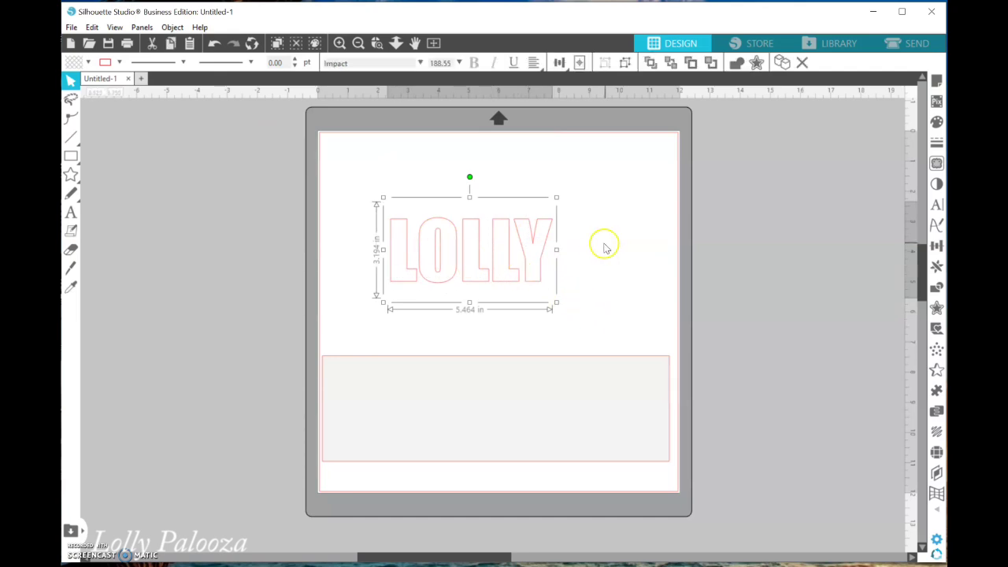
pyautogui.rightClick(528, 247)
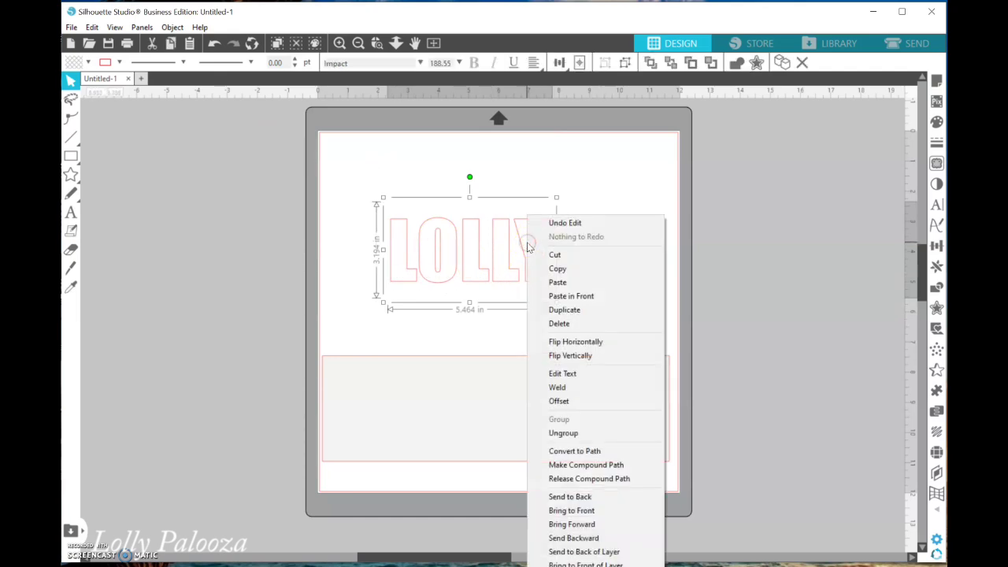
pyautogui.click(589, 433)
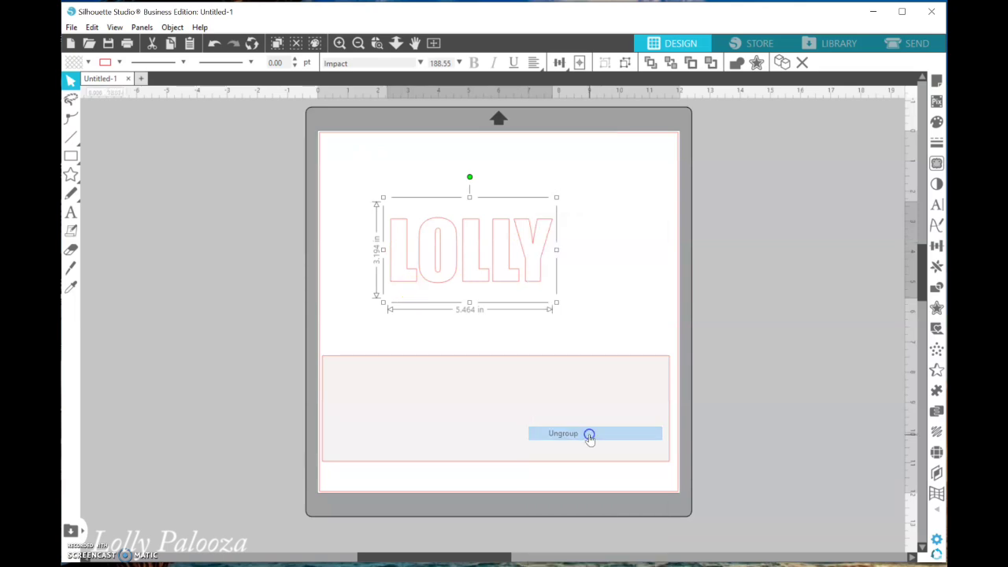
pyautogui.click(619, 307)
# Move the letter Y away from the last L and space all five letters evenly in the horizontal direction.
pyautogui.moveTo(540, 281); pyautogui.dragTo(559, 280)
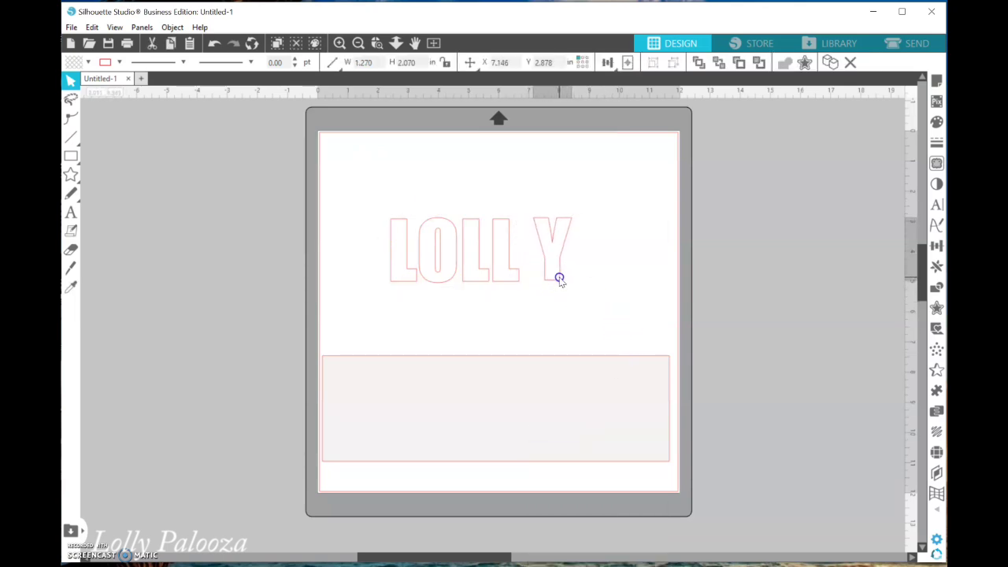
pyautogui.moveTo(390, 202); pyautogui.dragTo(612, 304)
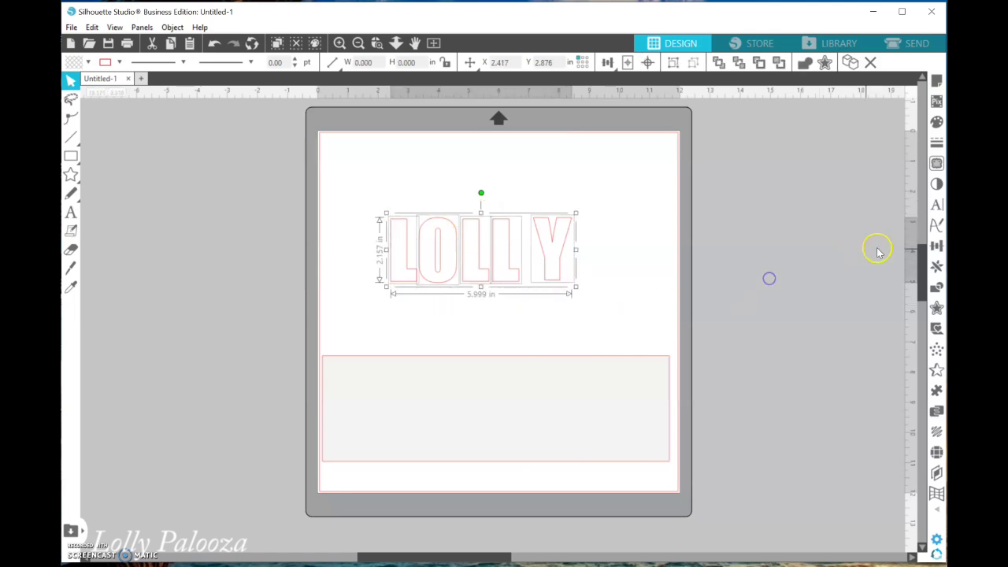
pyautogui.click(936, 245)
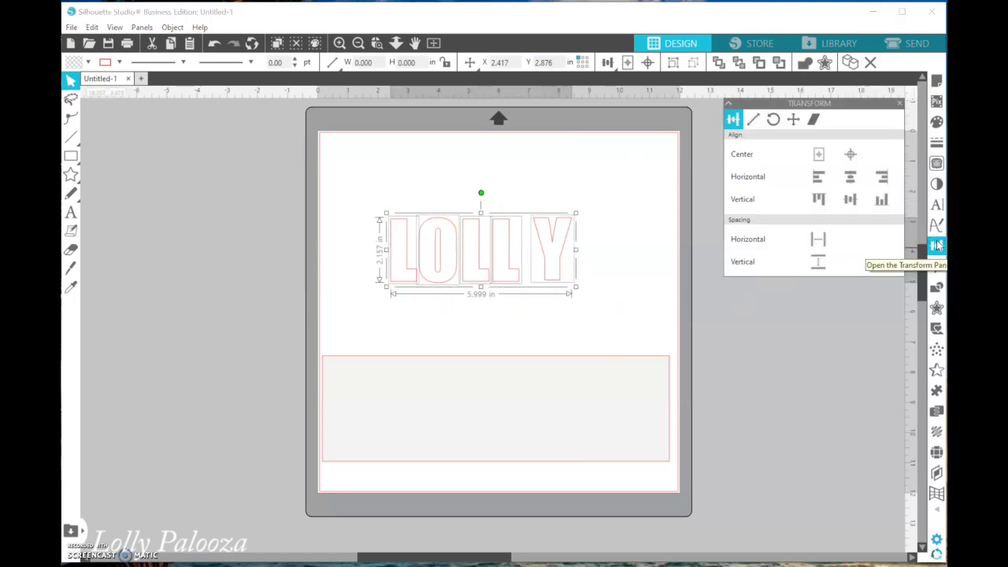
pyautogui.click(820, 238)
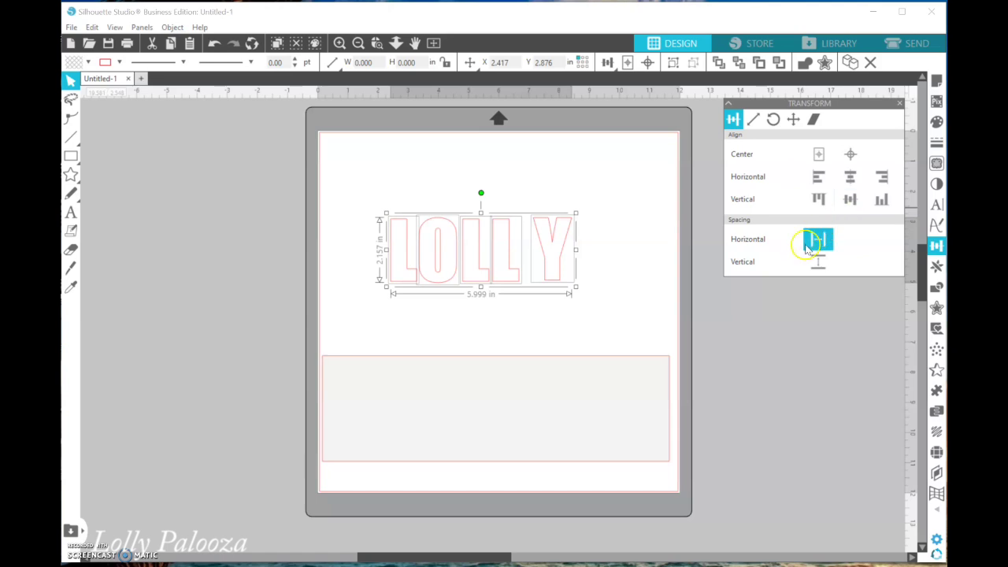
pyautogui.click(811, 244)
pyautogui.click(601, 183)
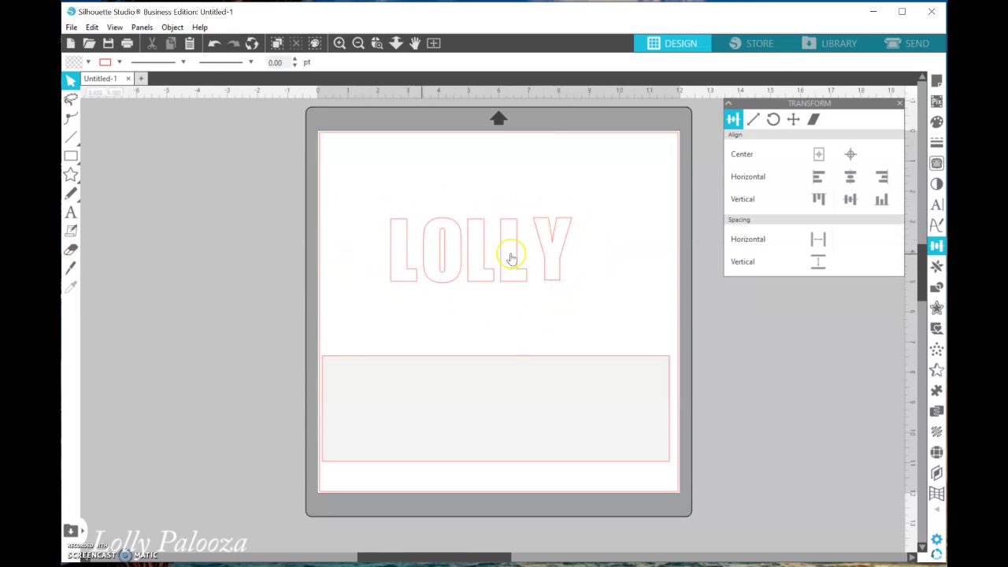
# Shift the letter Y closer to the last L and align all five letters along their bottom edges.
pyautogui.moveTo(549, 266); pyautogui.dragTo(542, 262)
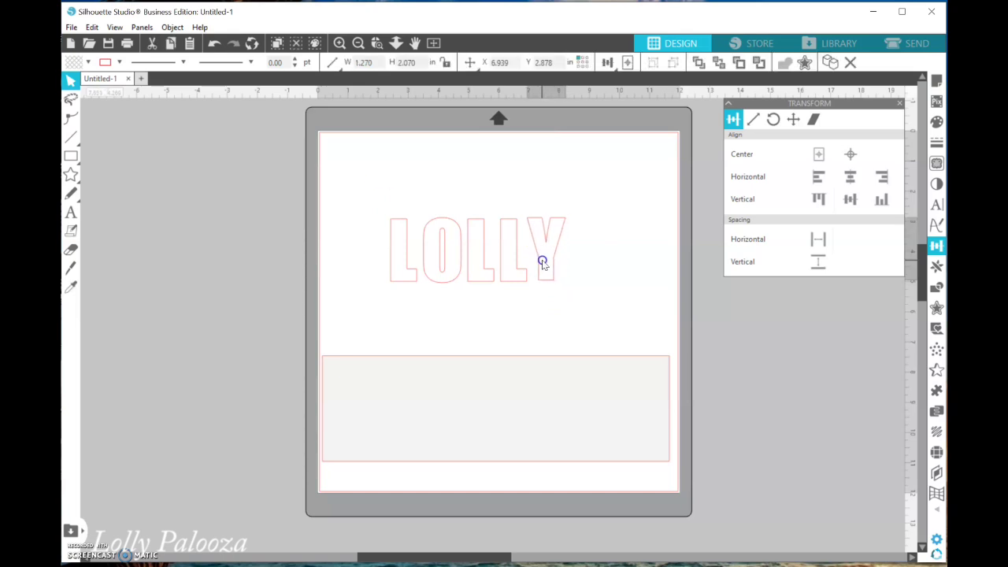
pyautogui.moveTo(375, 198); pyautogui.dragTo(574, 311)
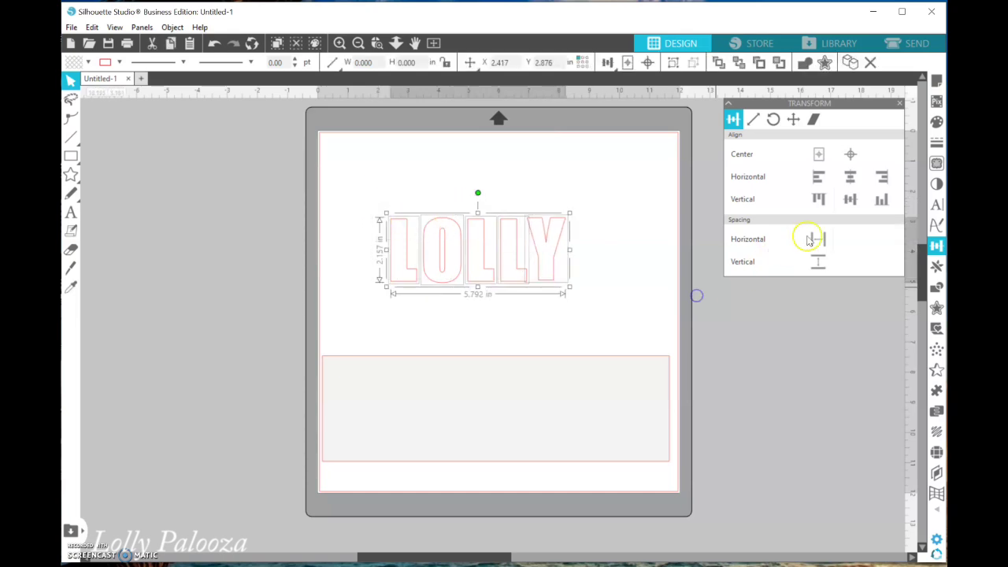
pyautogui.click(879, 207)
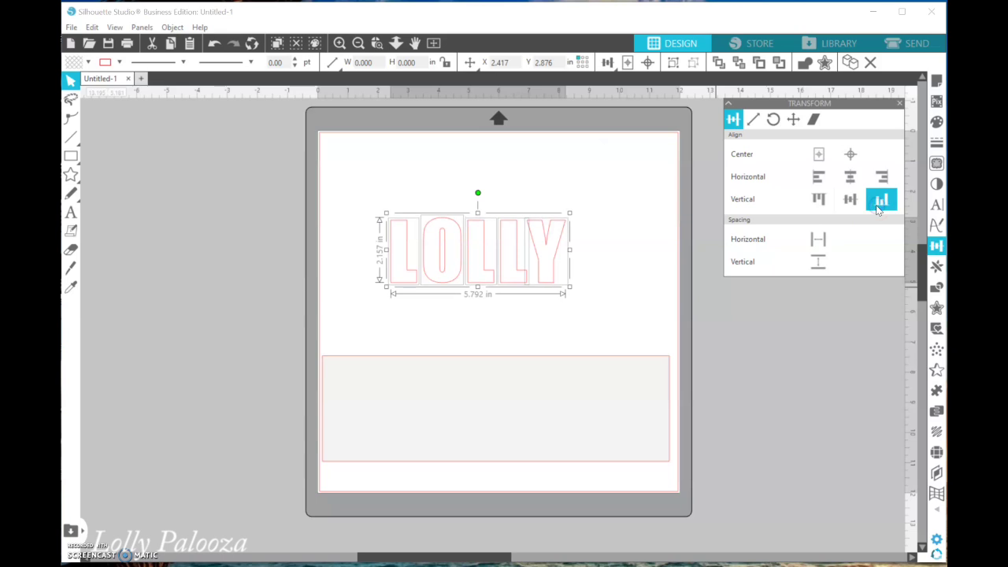
# Select all five LOLLY letters and combine them into one compound path.
pyautogui.rightClick(536, 242)
pyautogui.click(563, 197)
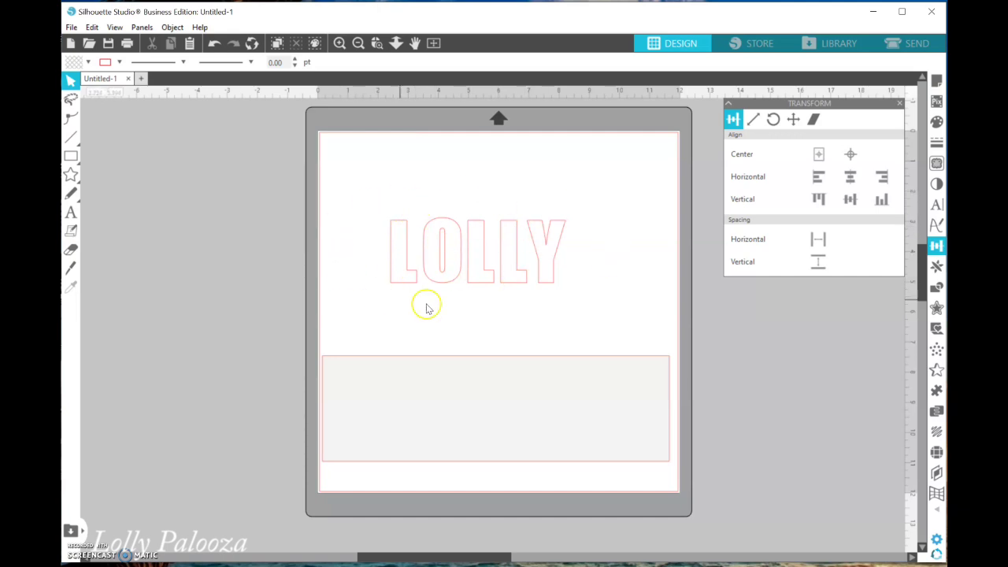
pyautogui.moveTo(378, 205); pyautogui.dragTo(600, 303)
pyautogui.rightClick(561, 265)
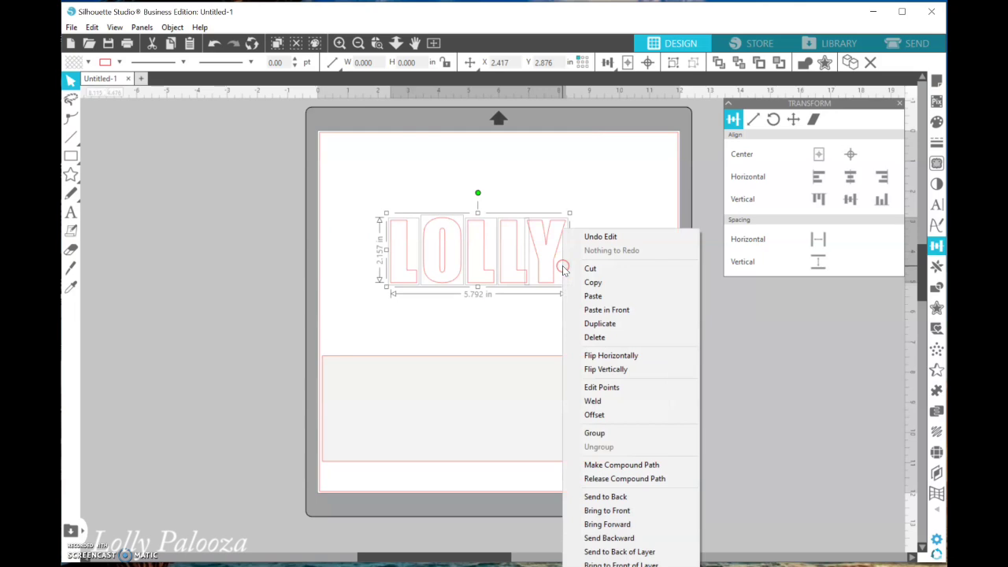
pyautogui.click(619, 464)
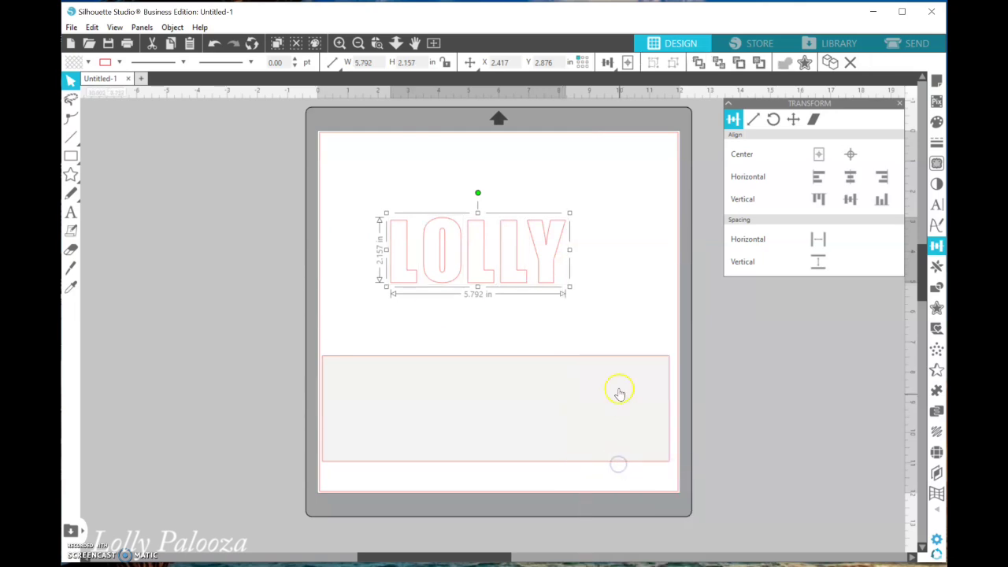
# Move the compound LOLLY lettering and the template rectangle up the page, with a gap between them.
pyautogui.click(602, 314)
pyautogui.moveTo(547, 287)
pyautogui.mouseDown()
pyautogui.moveTo(536, 255)
pyautogui.moveTo(558, 271)
pyautogui.mouseUp()
pyautogui.moveTo(550, 359); pyautogui.dragTo(535, 270)
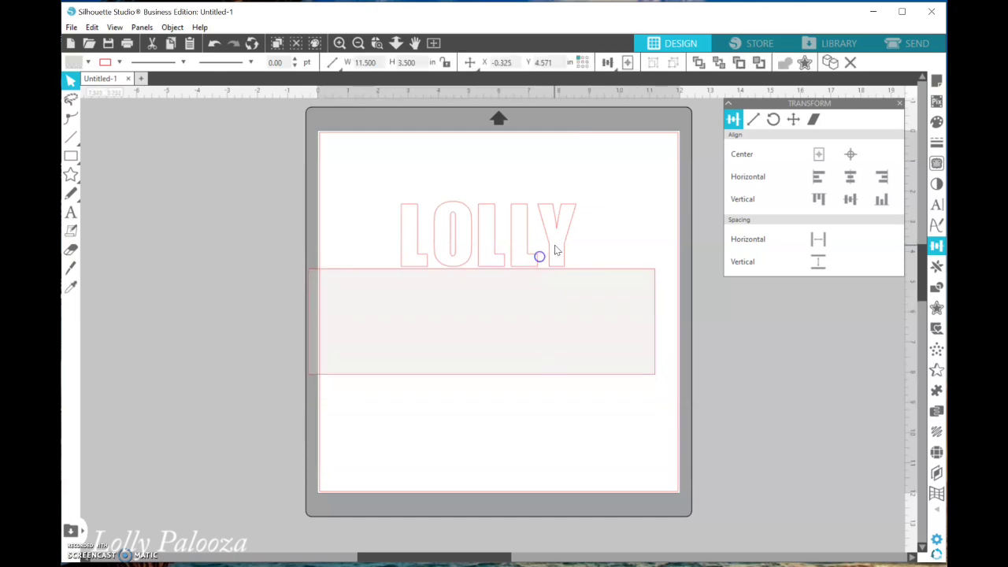
pyautogui.keyDown('shift'); pyautogui.click(540, 252); pyautogui.keyUp('shift')
pyautogui.moveTo(566, 241); pyautogui.dragTo(564, 206)
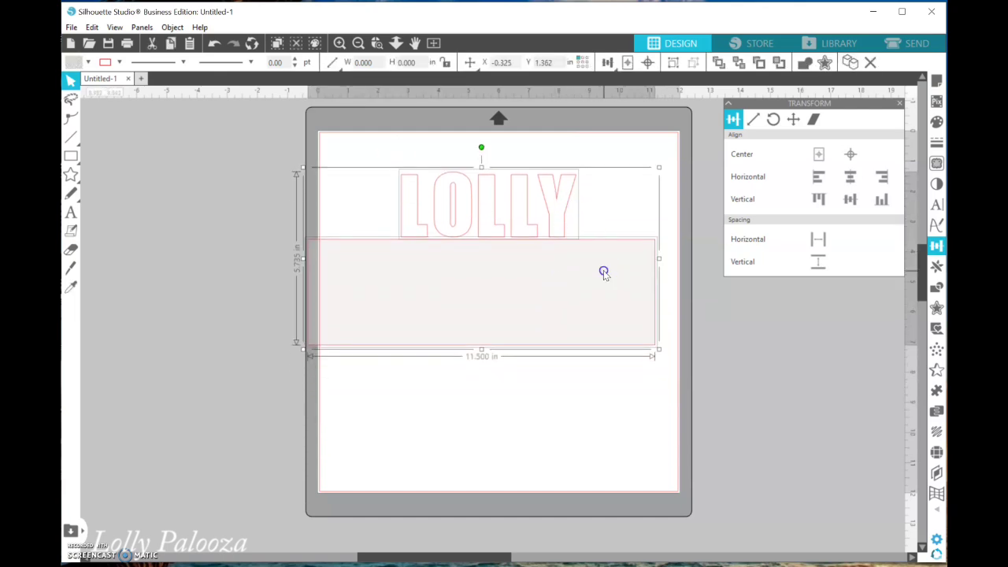
pyautogui.click(615, 412)
pyautogui.click(404, 159)
pyautogui.hotkey('ctrl', 'z')
# Fill the LOLLY lettering with black and set its line color to black.
pyautogui.click(563, 220)
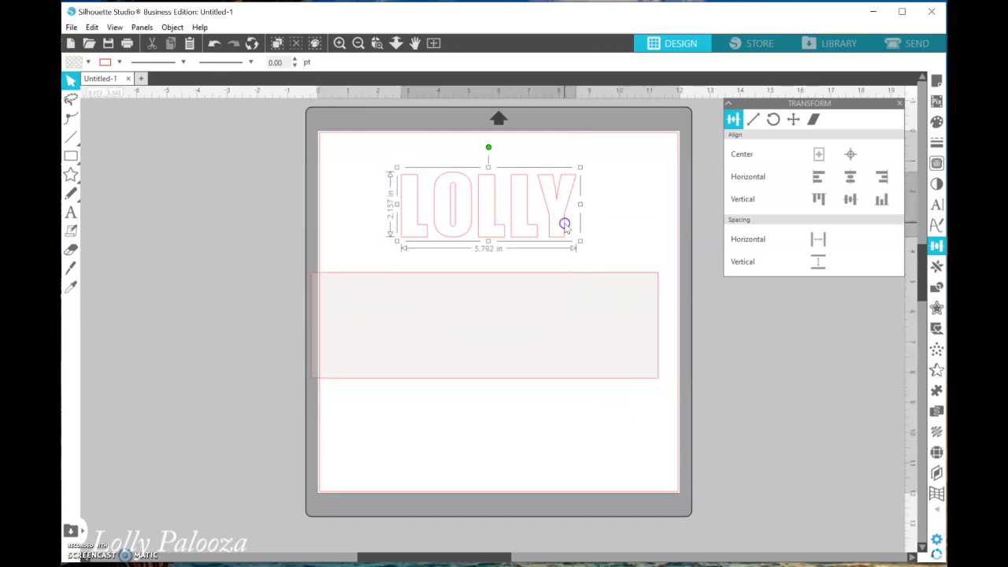
pyautogui.click(936, 121)
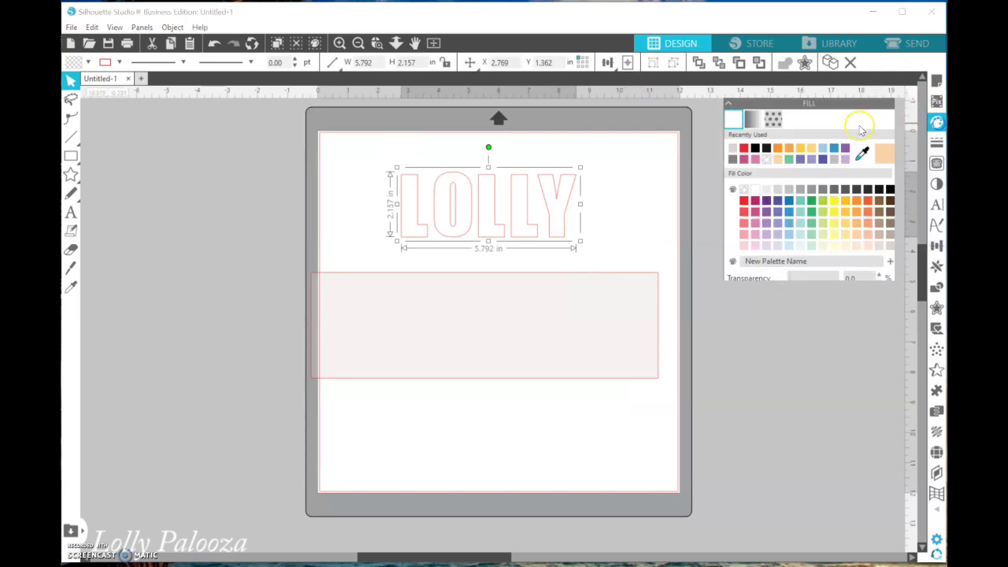
pyautogui.click(755, 149)
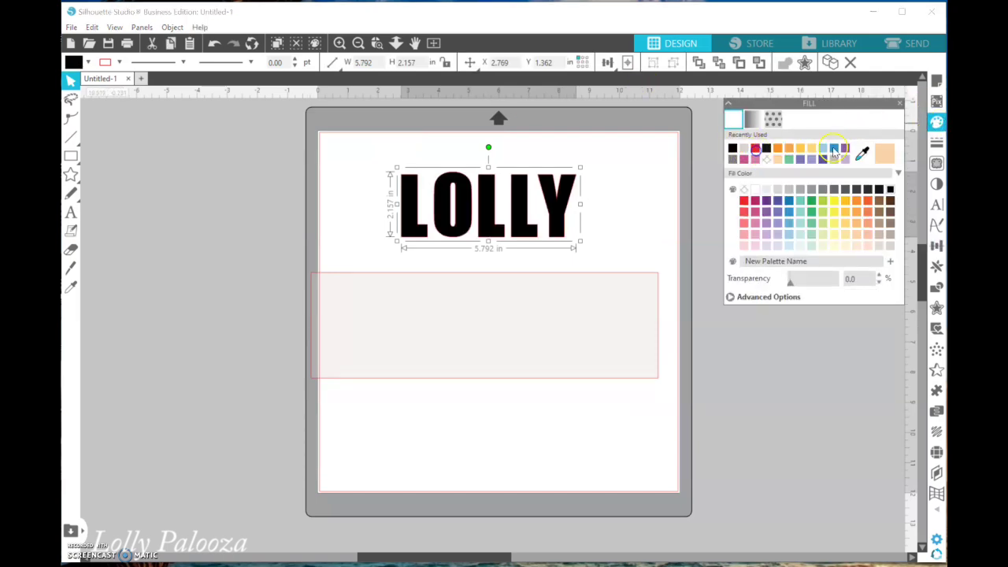
pyautogui.click(935, 143)
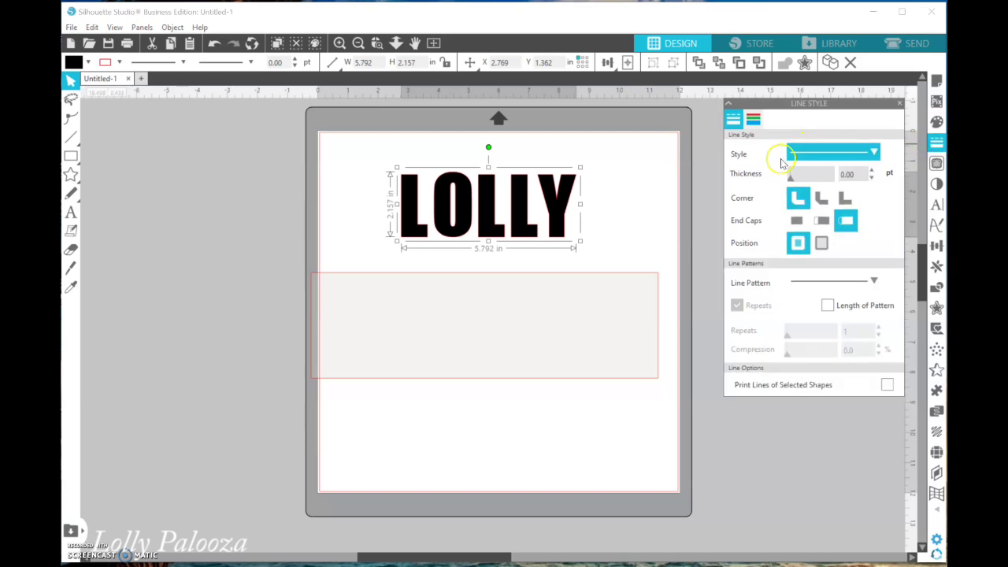
pyautogui.click(753, 121)
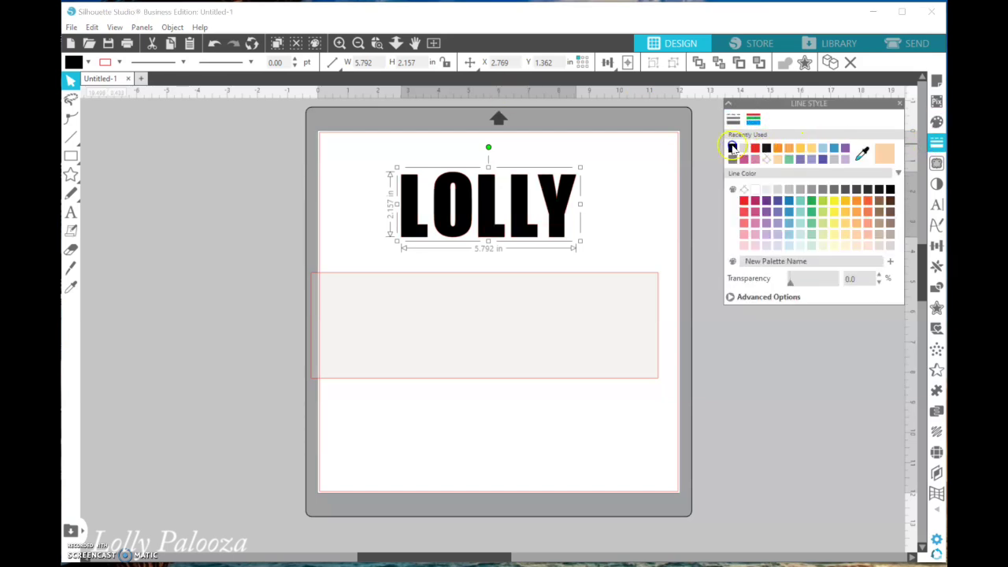
# Place LOLLY over the template rectangle and adjust the rectangle's position around the word.
pyautogui.moveTo(555, 221); pyautogui.dragTo(554, 340)
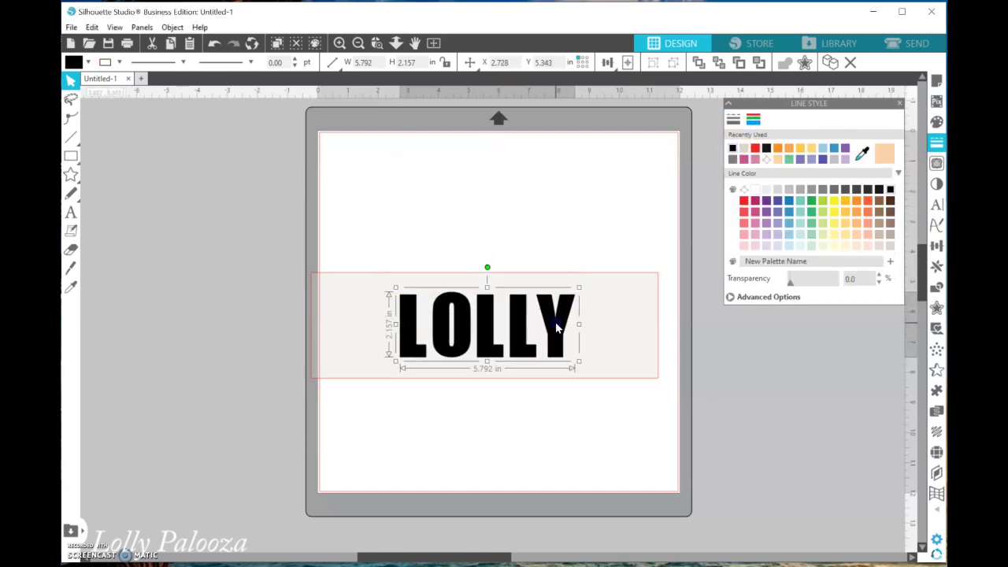
pyautogui.click(575, 229)
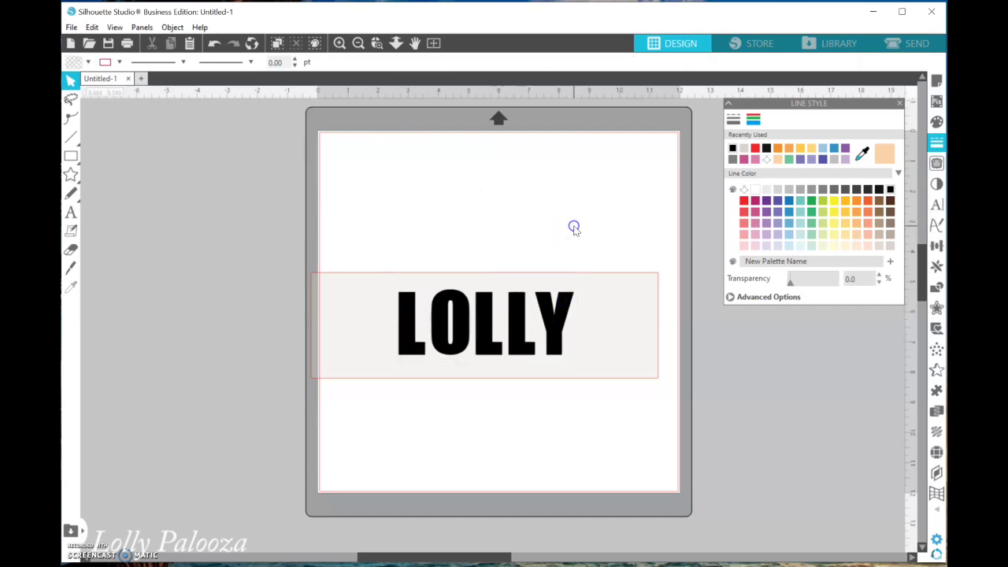
pyautogui.click(559, 300)
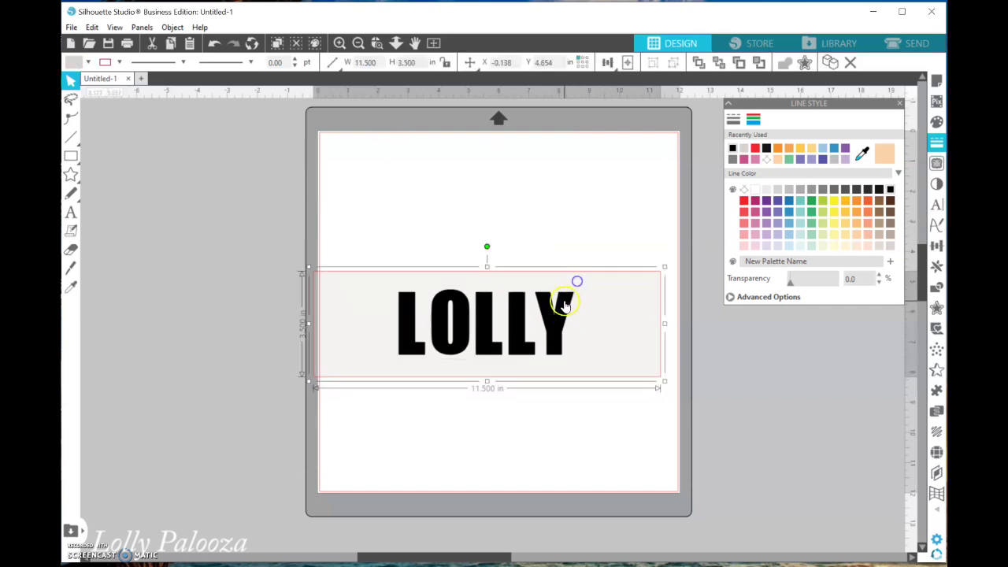
pyautogui.moveTo(576, 291)
pyautogui.mouseDown()
pyautogui.moveTo(596, 281)
pyautogui.moveTo(570, 306)
pyautogui.moveTo(581, 306)
pyautogui.mouseUp()
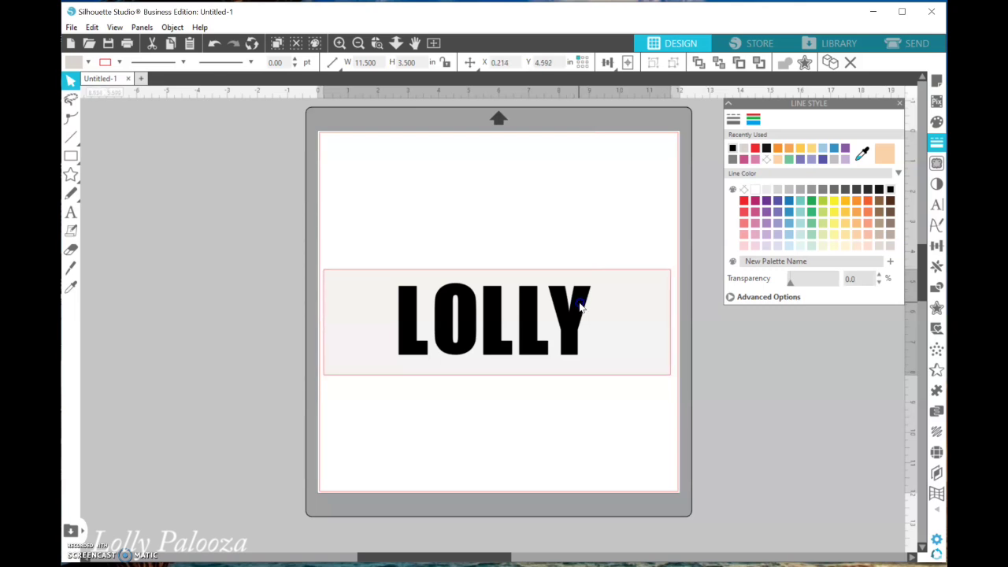
# Enlarge LOLLY to about 6.6 in wide within the template rectangle.
pyautogui.click(405, 157)
pyautogui.click(583, 240)
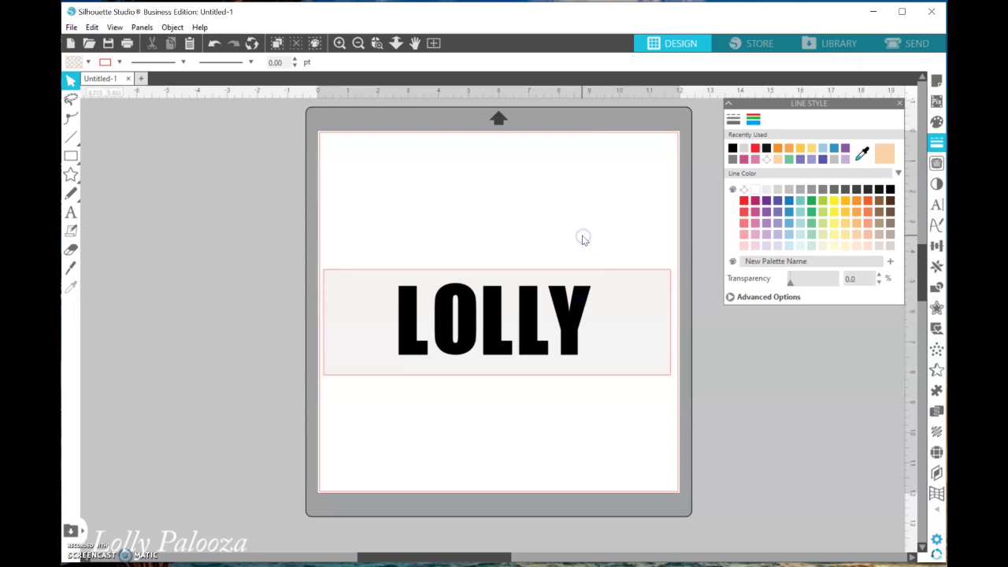
pyautogui.click(583, 306)
pyautogui.moveTo(595, 361); pyautogui.dragTo(602, 366)
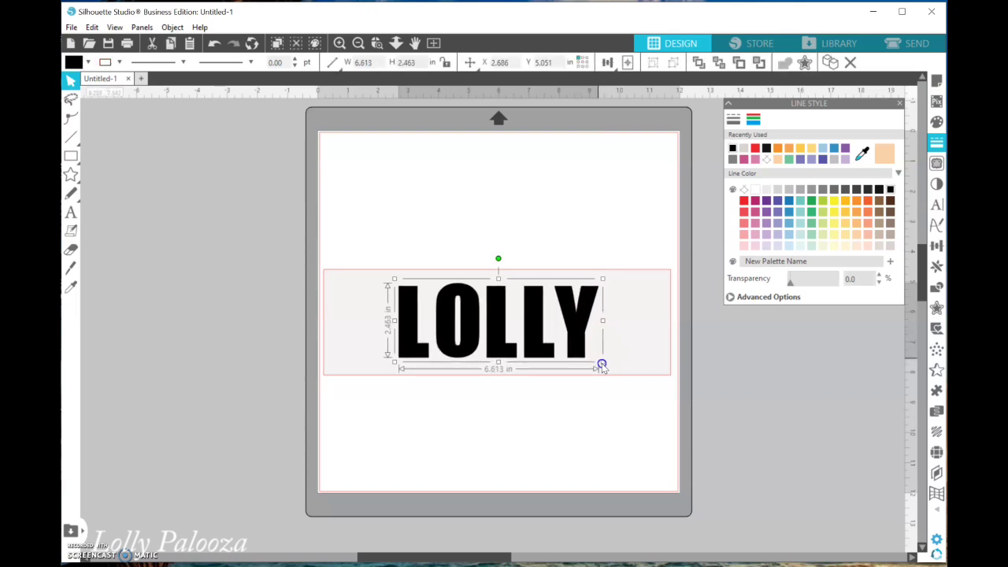
# Move LOLLY to the upper part of the page and the template rectangle down to the page's lower edge.
pyautogui.click(615, 243)
pyautogui.moveTo(596, 299); pyautogui.dragTo(567, 169)
pyautogui.moveTo(578, 270); pyautogui.dragTo(555, 387)
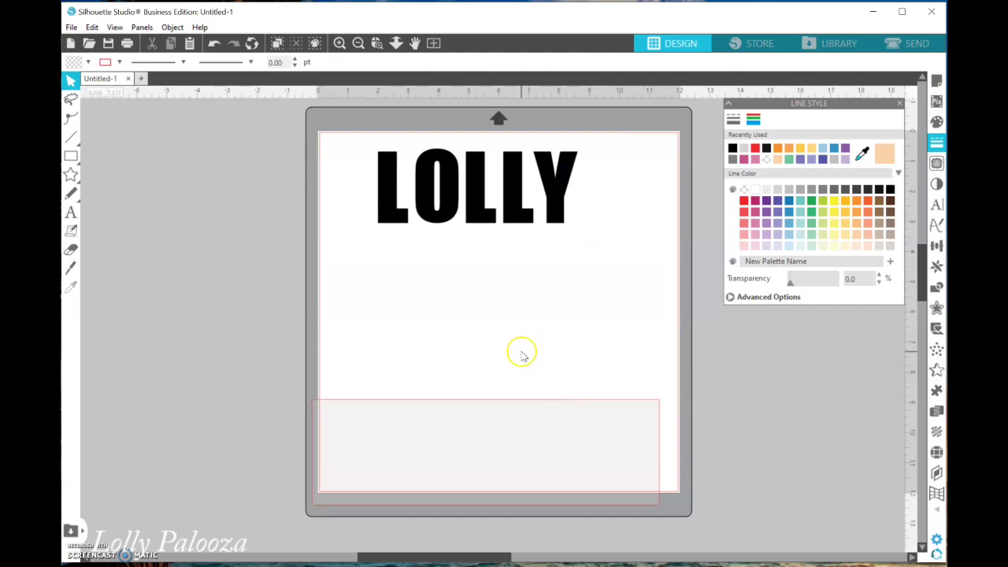
# Add the text "palooza" between LOLLY and the template rectangle and shift it slightly up.
pyautogui.click(70, 213)
pyautogui.click(437, 329)
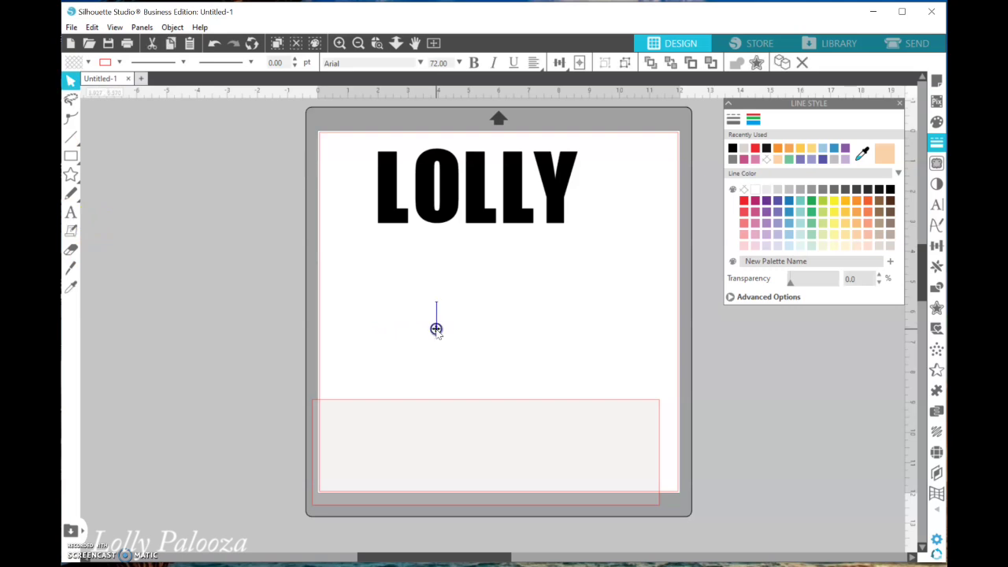
pyautogui.write('palooza')
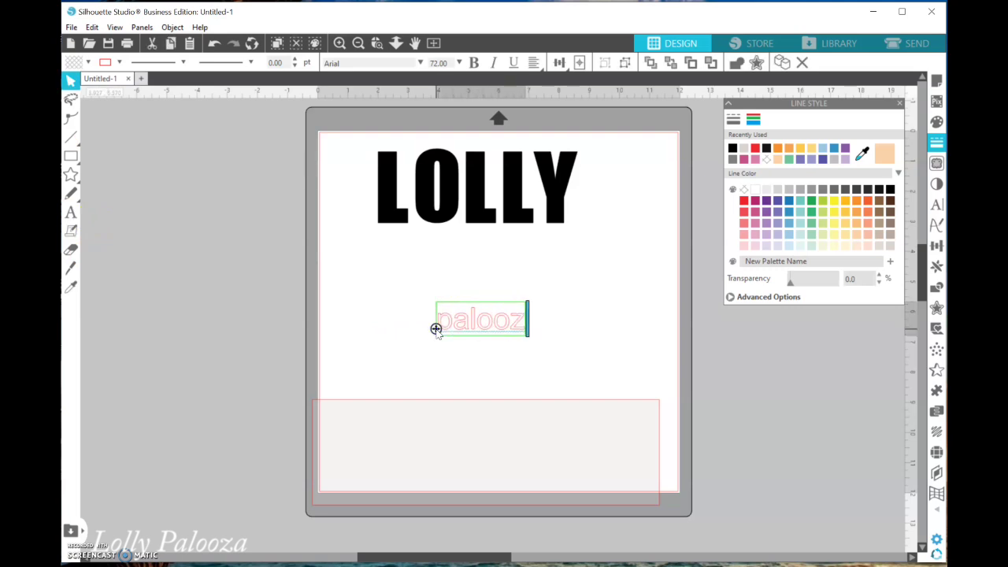
pyautogui.click(451, 359)
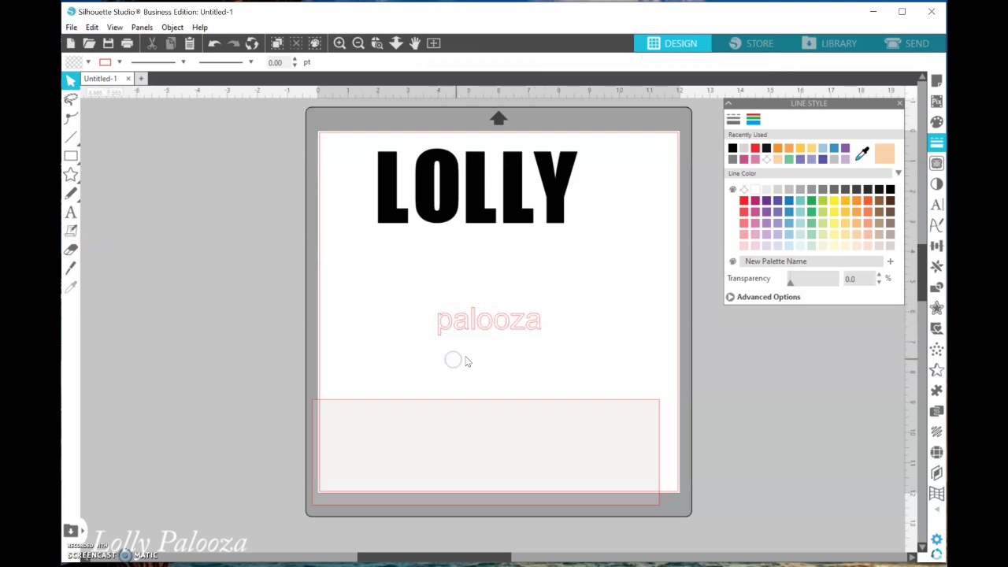
pyautogui.moveTo(502, 325); pyautogui.dragTo(489, 299)
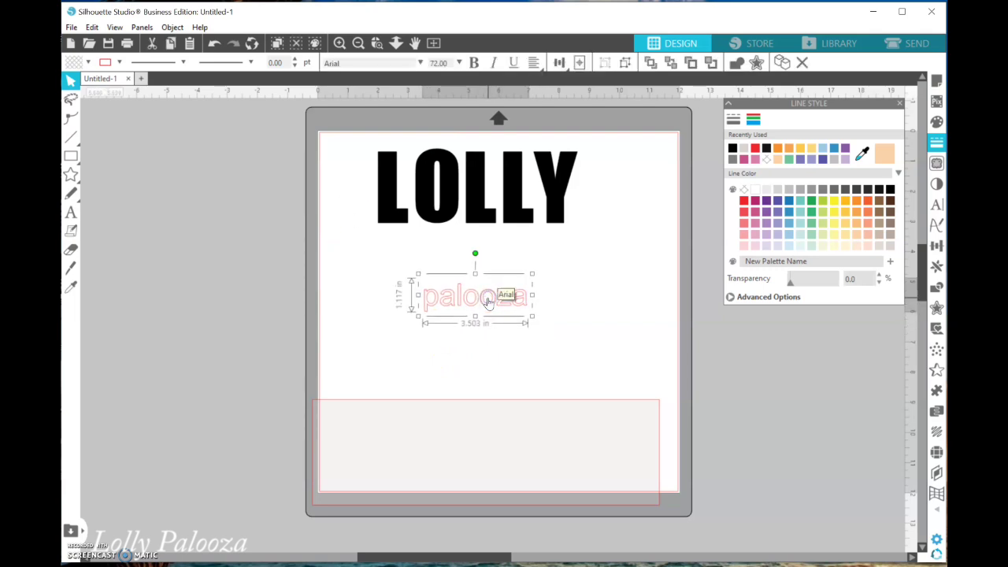
# Fill the word palooza with red.
pyautogui.click(758, 158)
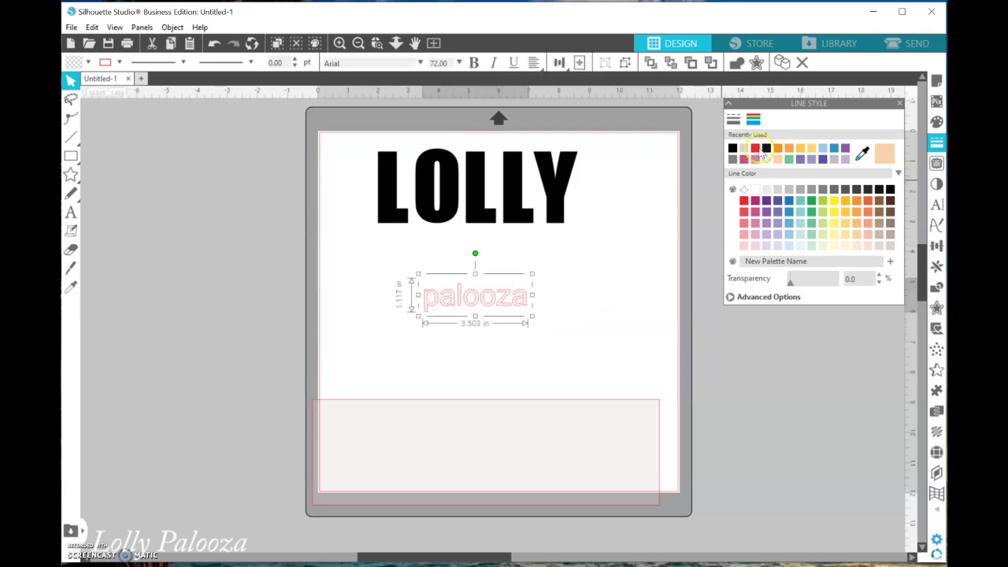
pyautogui.click(936, 119)
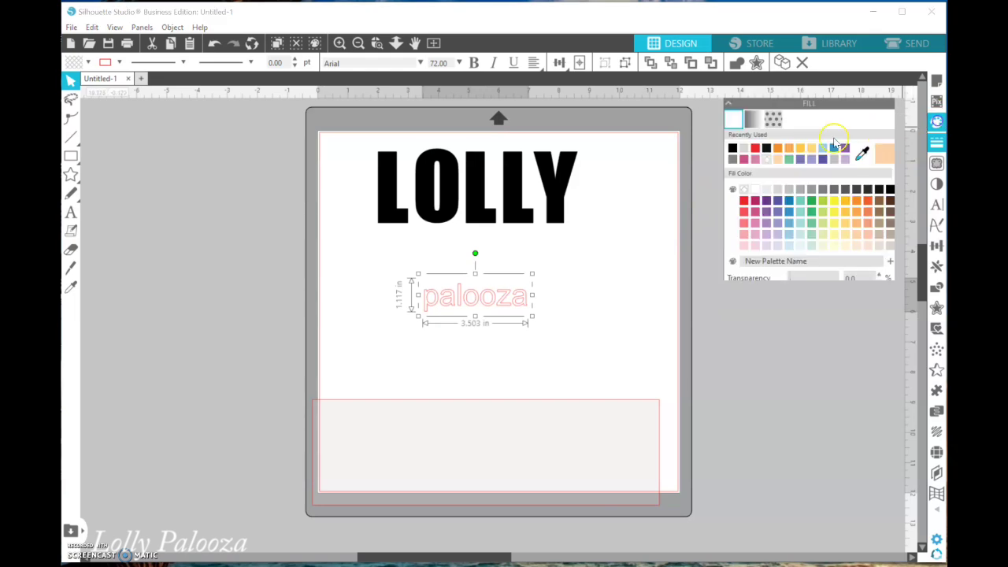
pyautogui.click(754, 148)
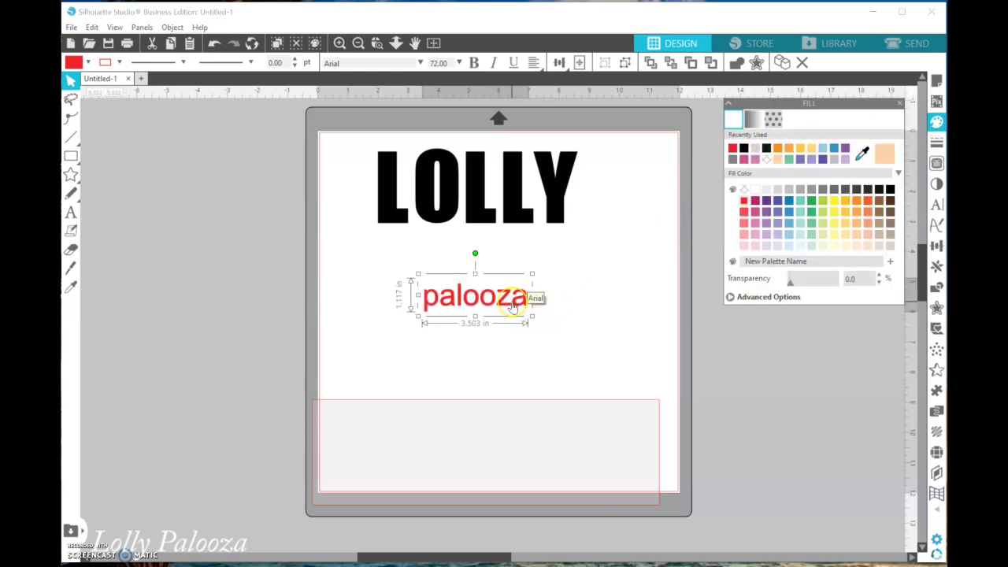
# Change the font of the word palooza to dreamland-arrows.
pyautogui.click(420, 63)
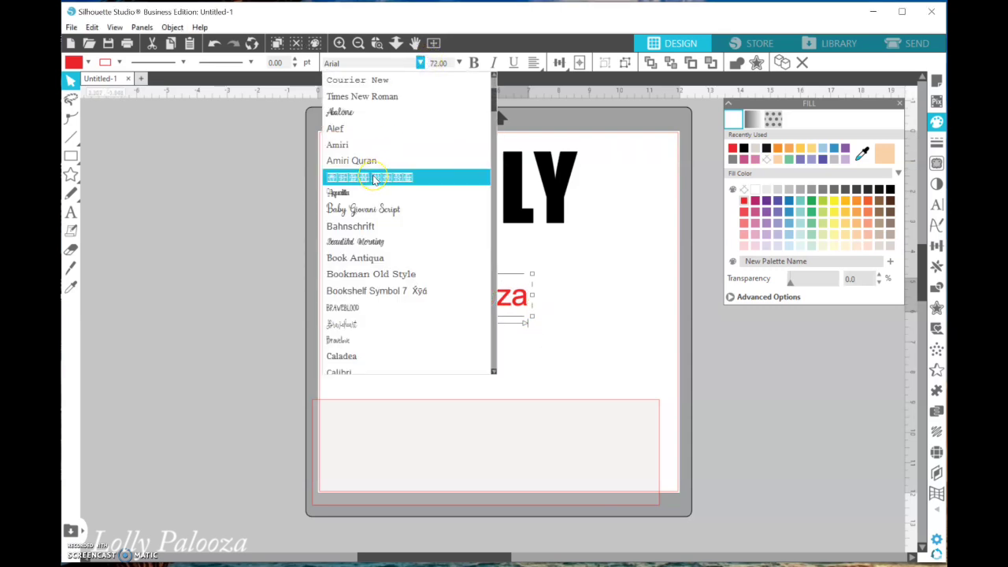
pyautogui.scroll(-2, 370, 178)
pyautogui.scroll(-6, 390, 275)
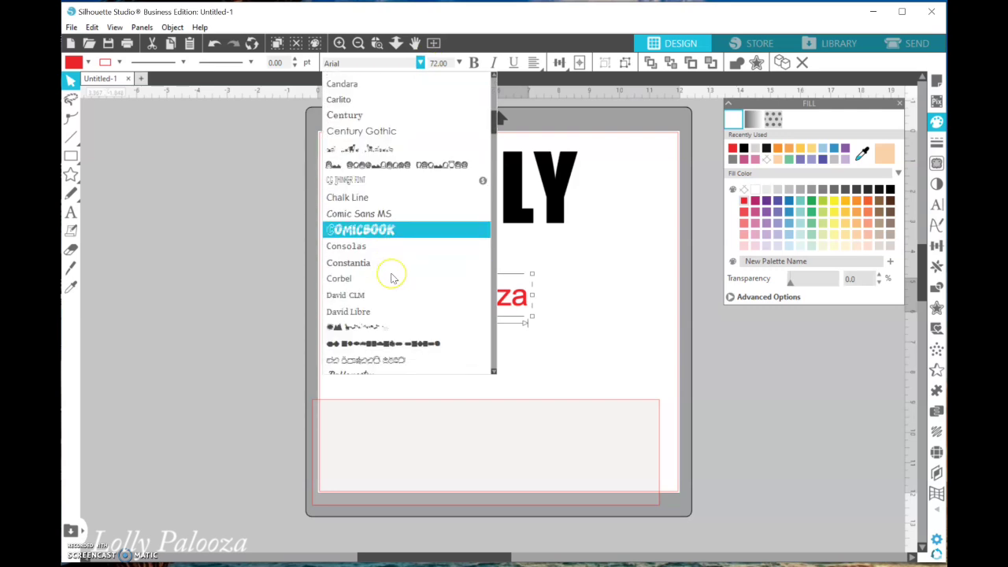
pyautogui.scroll(-1, 392, 277)
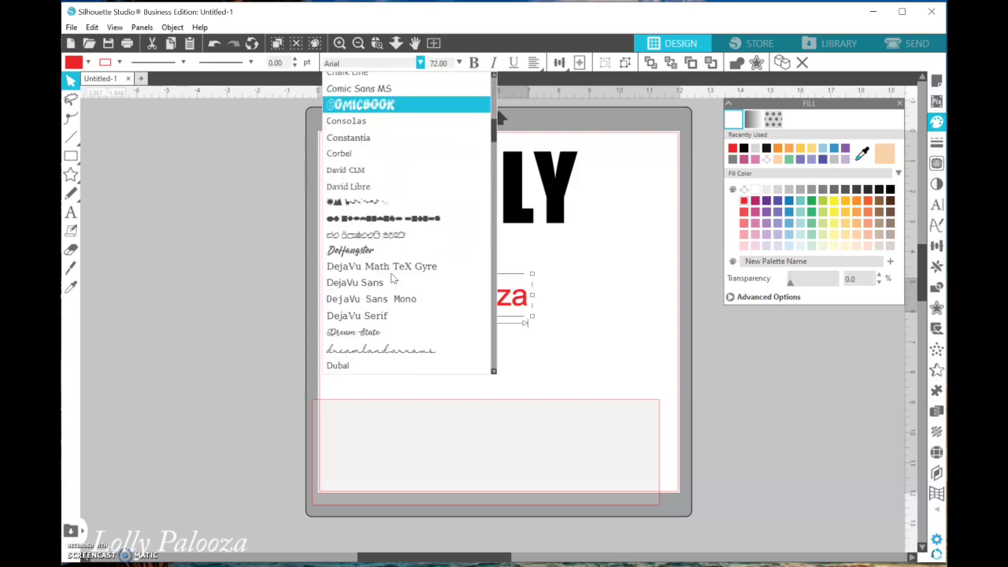
pyautogui.click(387, 350)
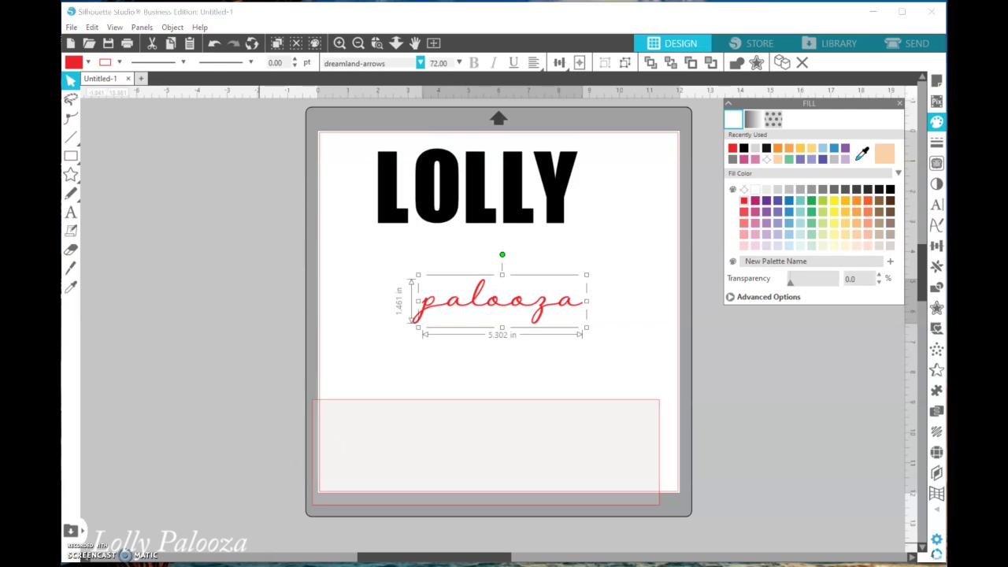
# Open the Windows Character Map and show the dreamland-arrows font.
pyautogui.press('super+s')
pyautogui.write('charac')
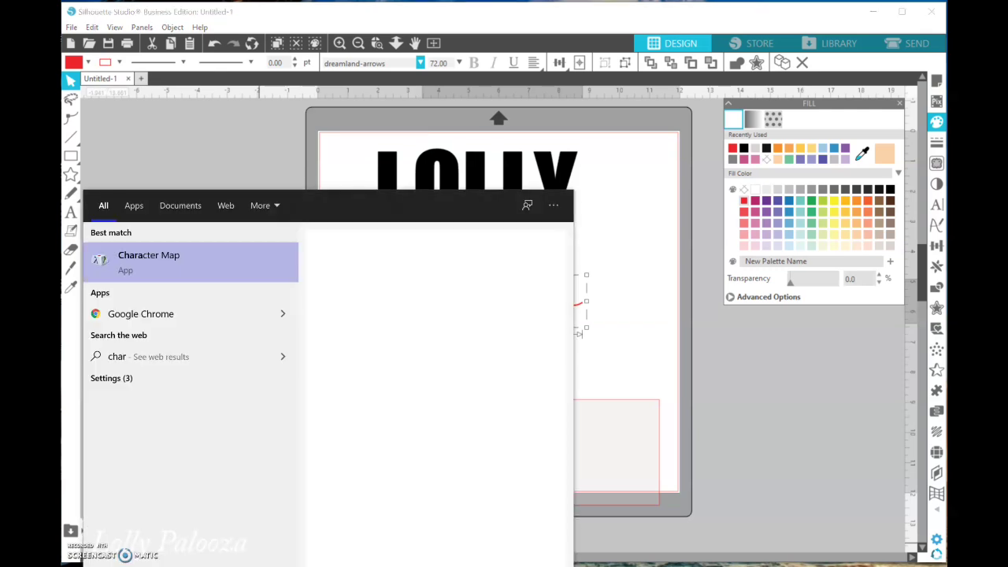
pyautogui.click(219, 254)
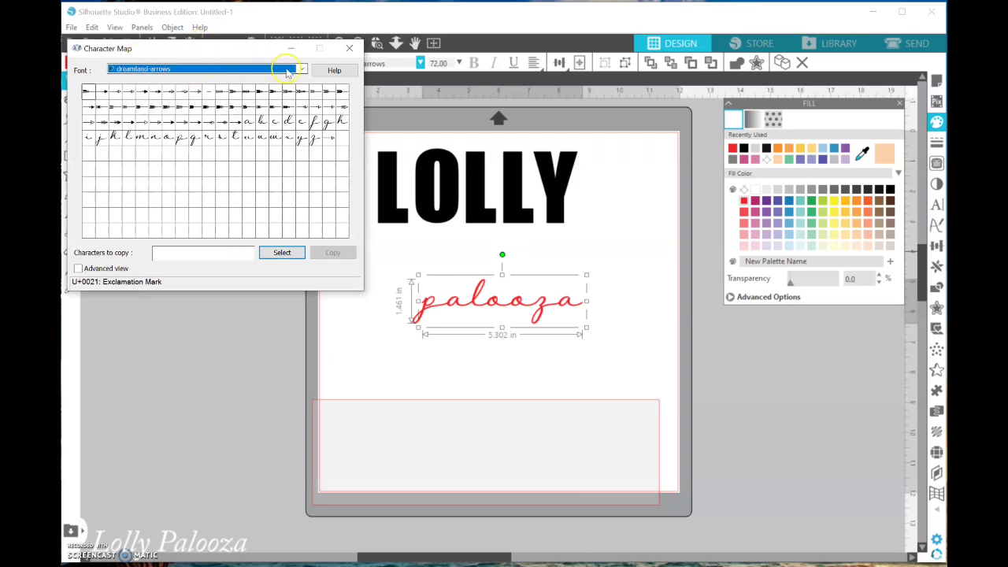
pyautogui.click(302, 70)
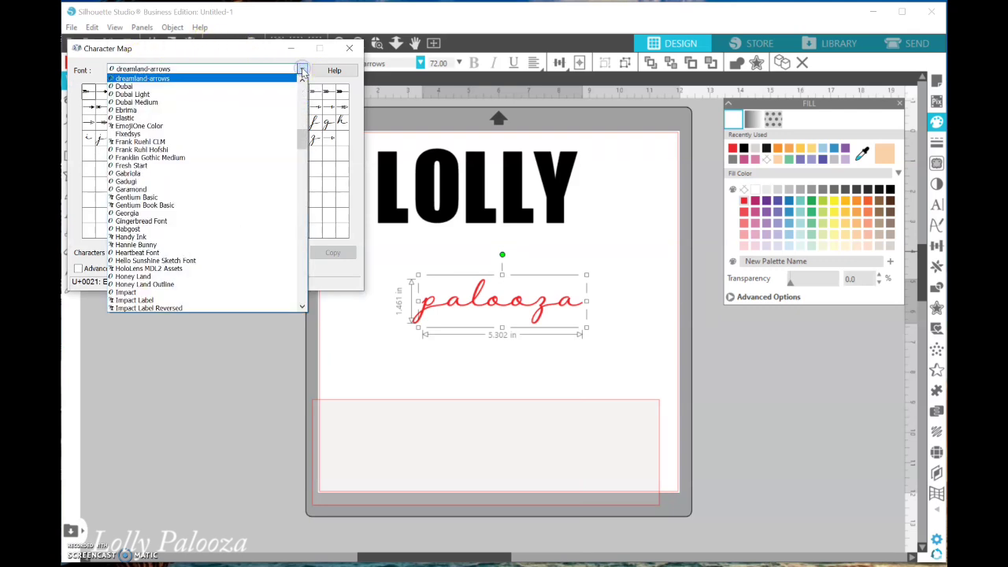
pyautogui.click(236, 80)
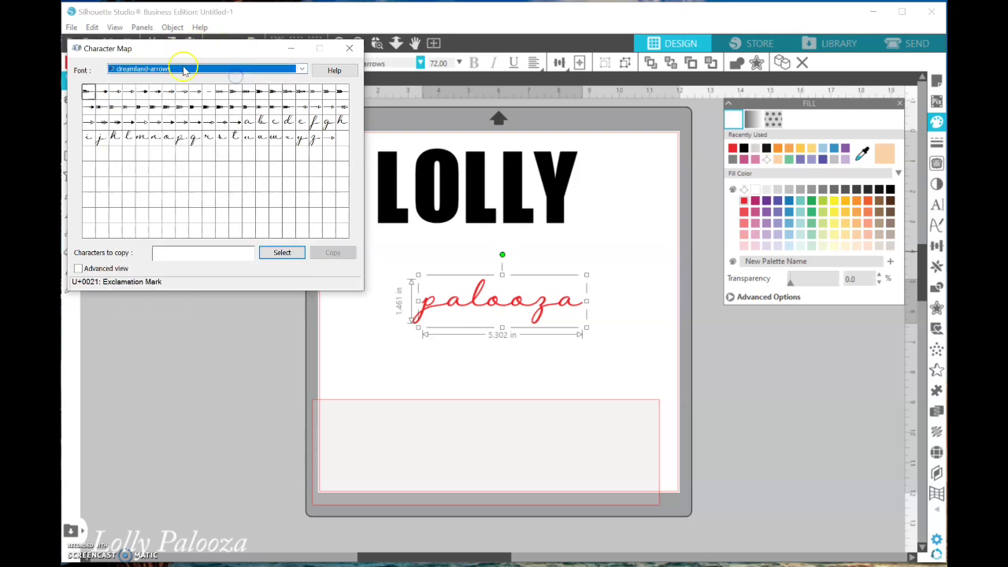
# Copy the arrow glyph assigned to capital letter B in the dreamland-arrows font.
pyautogui.click(224, 91)
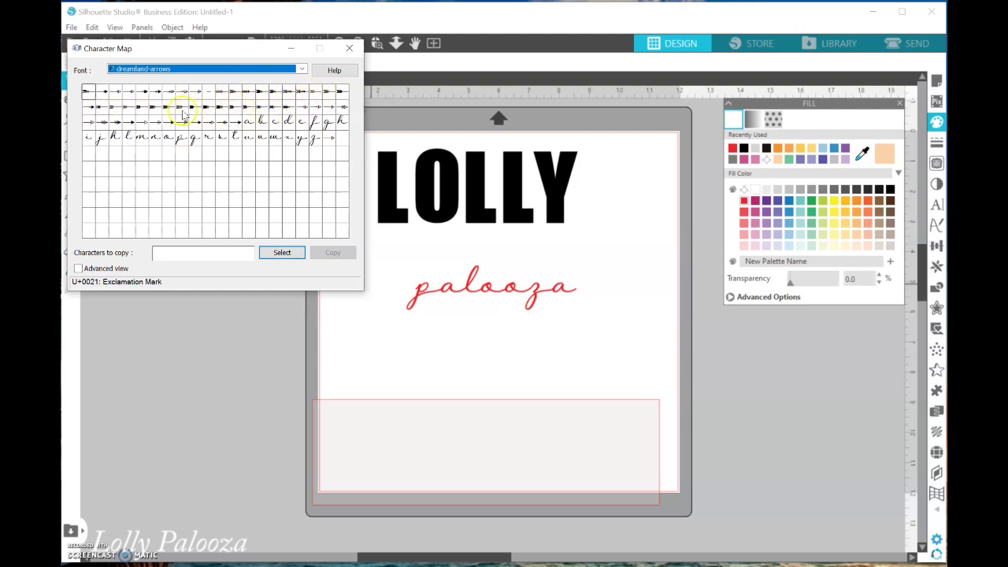
pyautogui.click(130, 111)
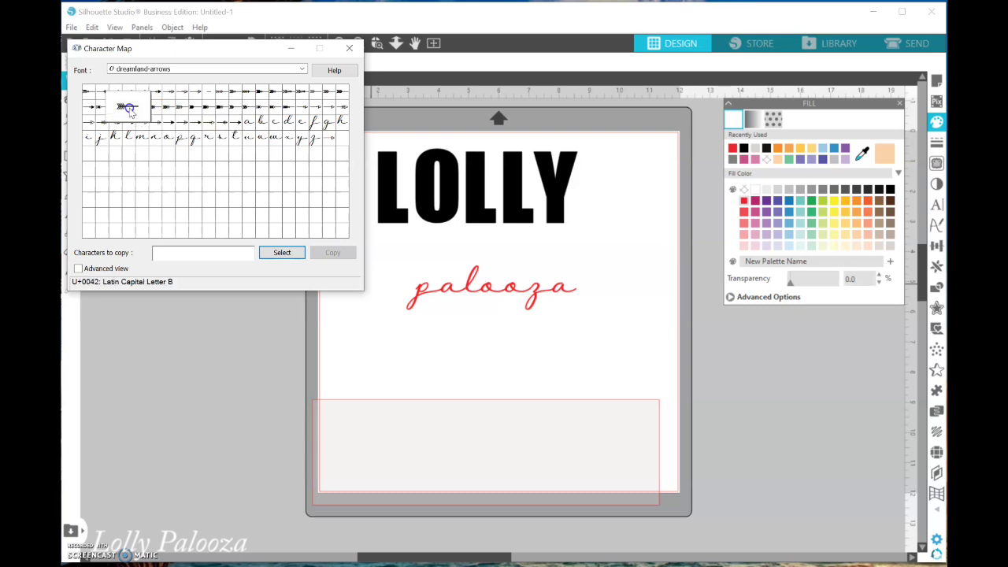
pyautogui.click(288, 252)
pyautogui.click(332, 252)
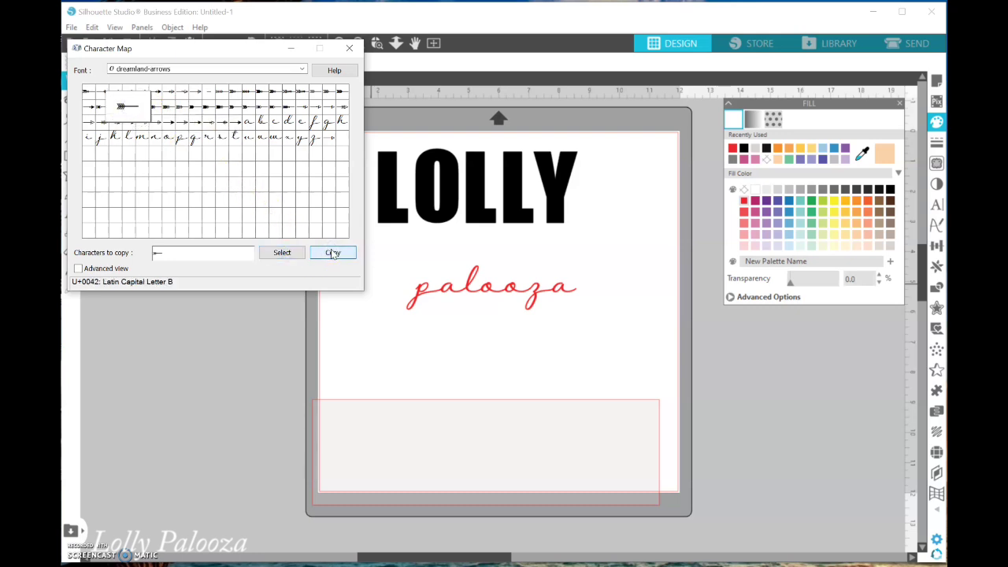
# Switch back to Silhouette Studio and paste the copied arrow glyph directly in front of the word palooza.
pyautogui.click(444, 351)
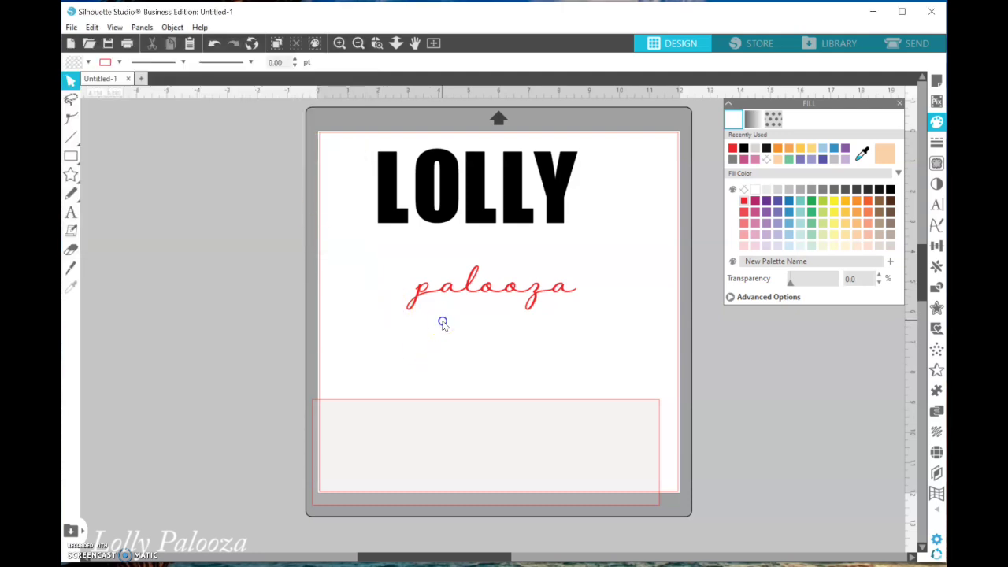
pyautogui.click(456, 296)
pyautogui.doubleClick(457, 293)
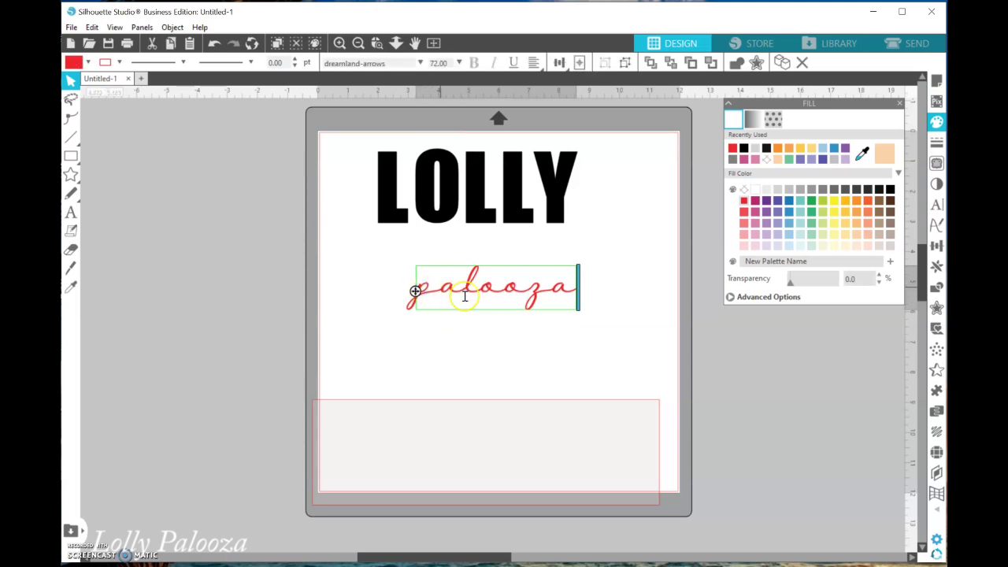
pyautogui.click(453, 300)
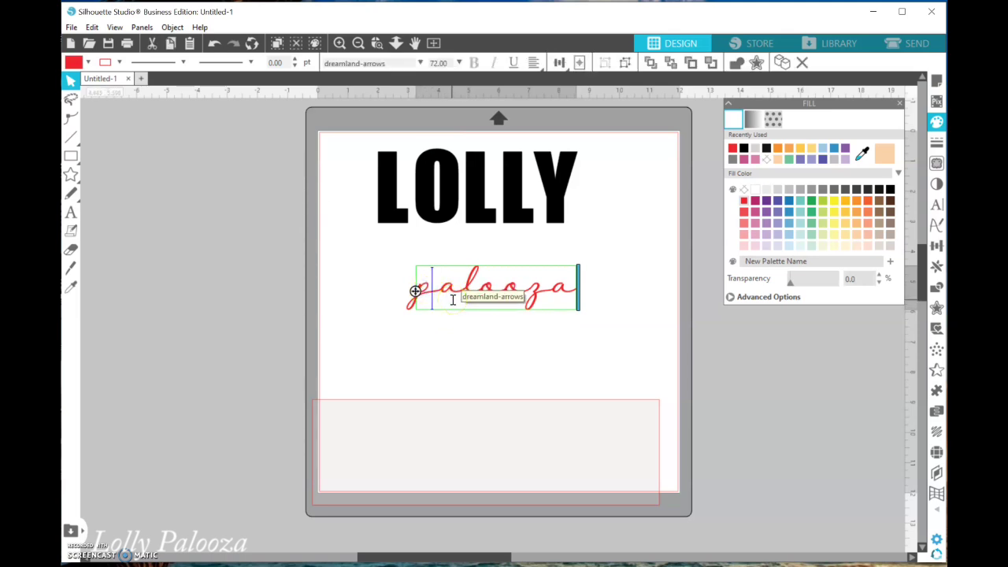
pyautogui.write('i')
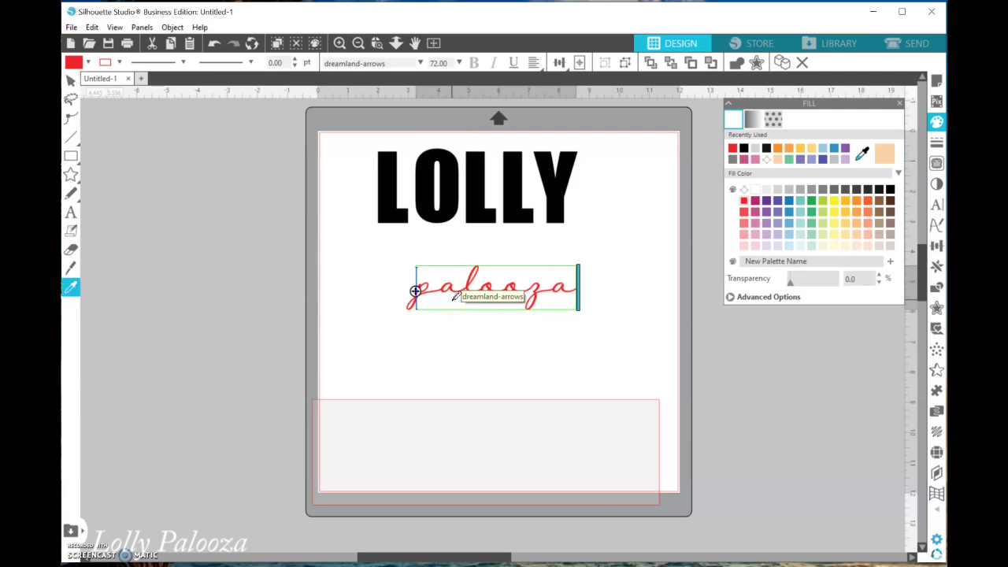
pyautogui.write('<')
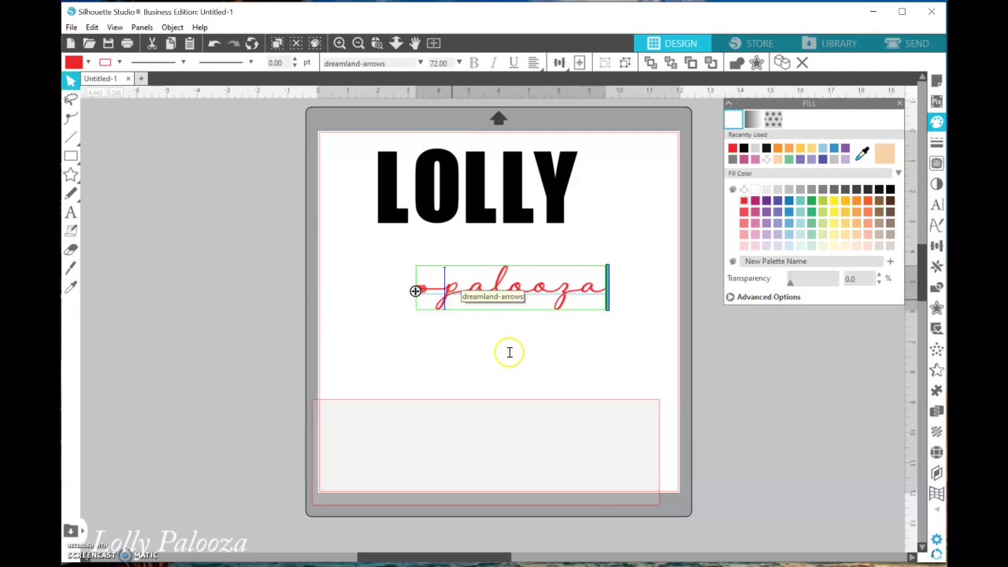
pyautogui.click(525, 322)
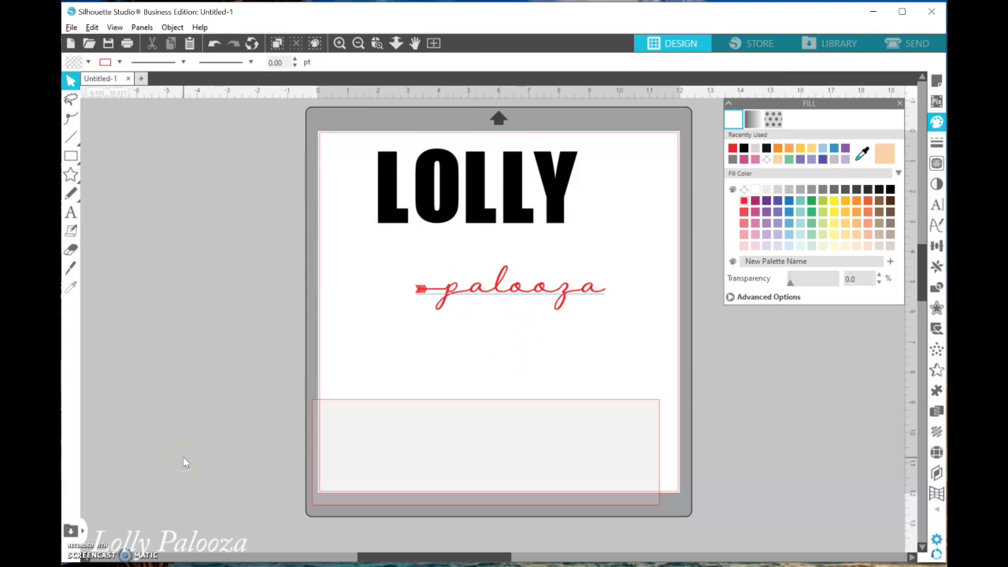
# Switch to the Character Map, clear the characters to copy, and copy the Hyphen-Minus glyph of dreamland-arrows.
pyautogui.hotkey('alt', 'Tab')
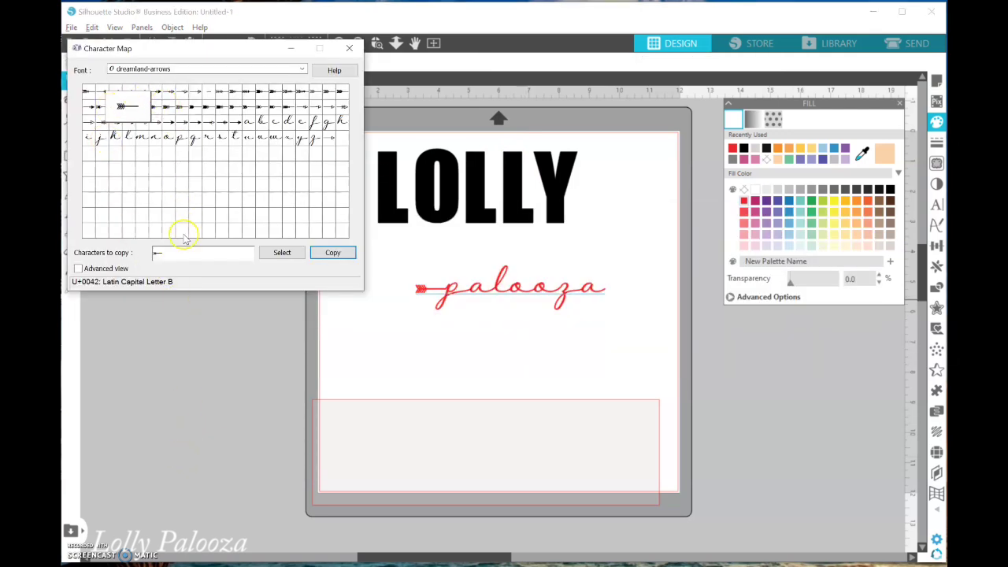
pyautogui.click(208, 96)
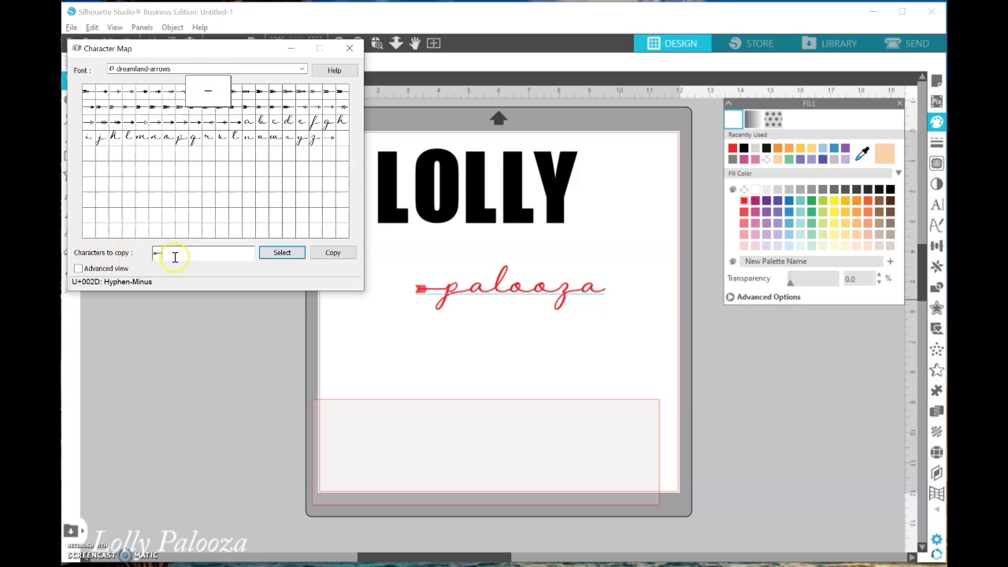
pyautogui.press('BackSpace')
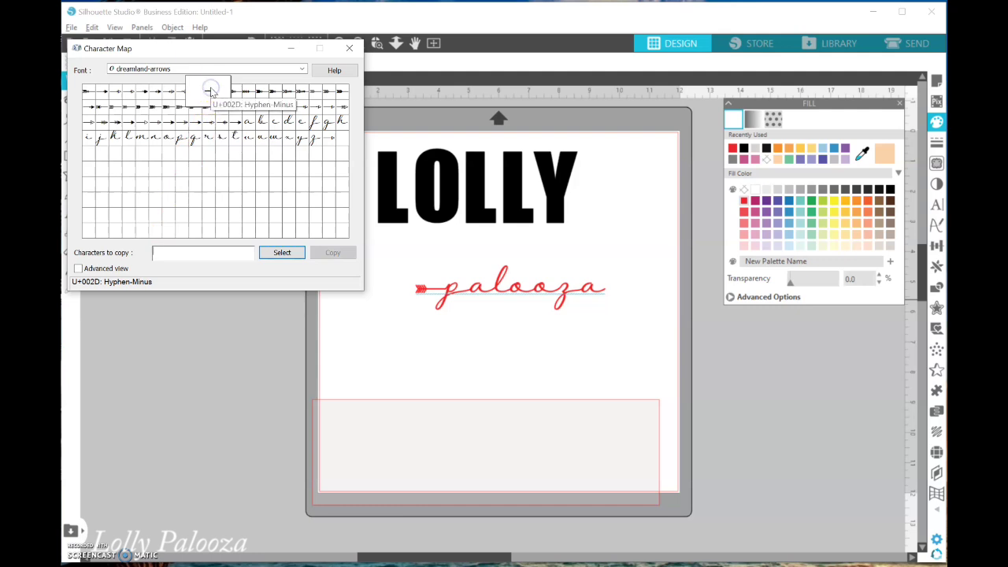
pyautogui.click(282, 252)
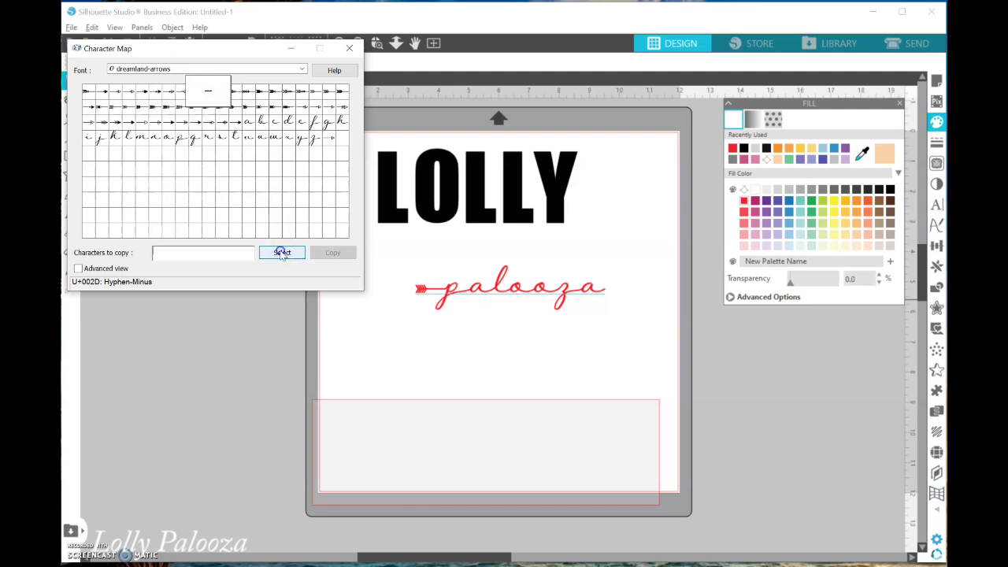
pyautogui.click(332, 253)
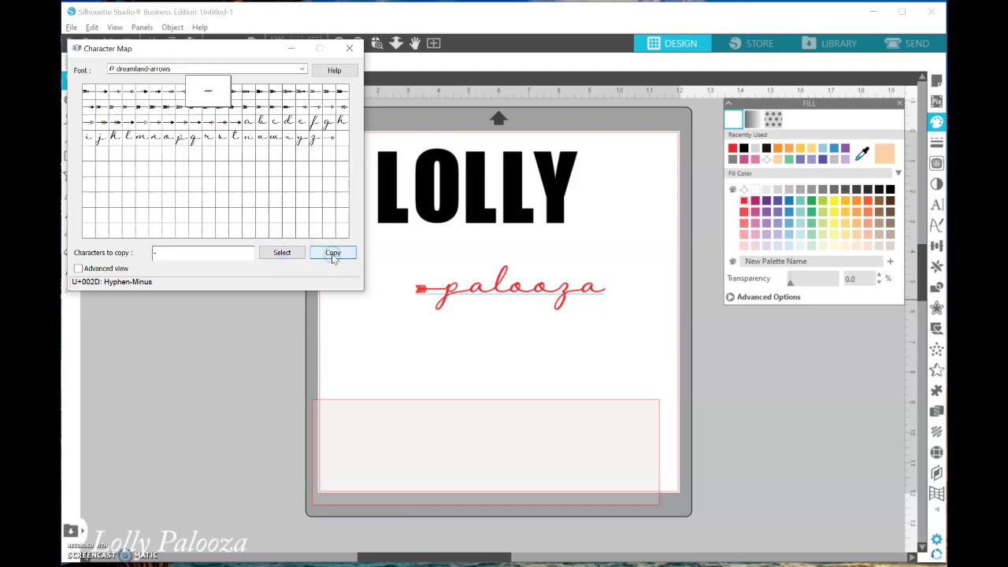
# Switch to Silhouette Studio and paste the hyphen glyph between the arrow tail and the p of palooza.
pyautogui.click(378, 315)
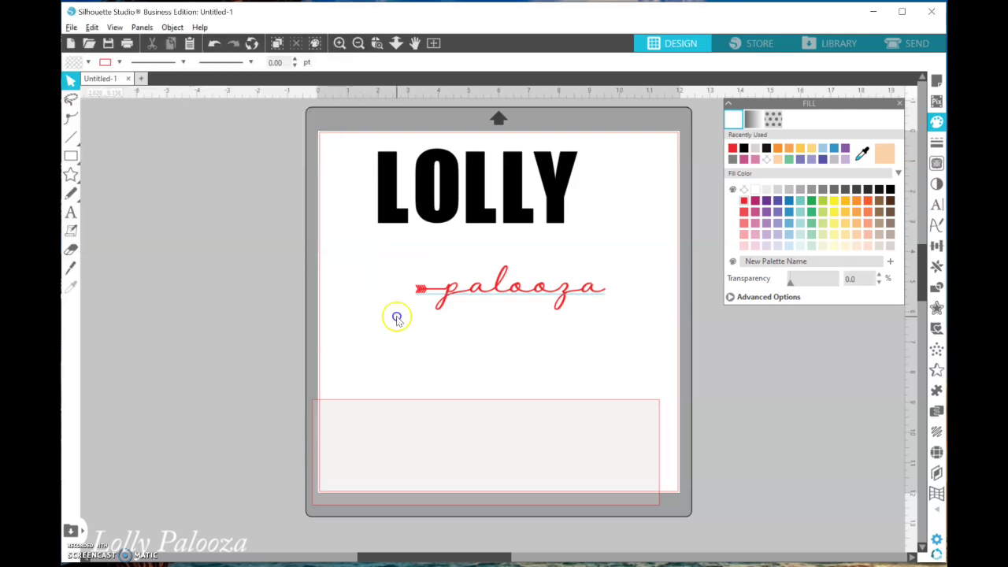
pyautogui.doubleClick(443, 291)
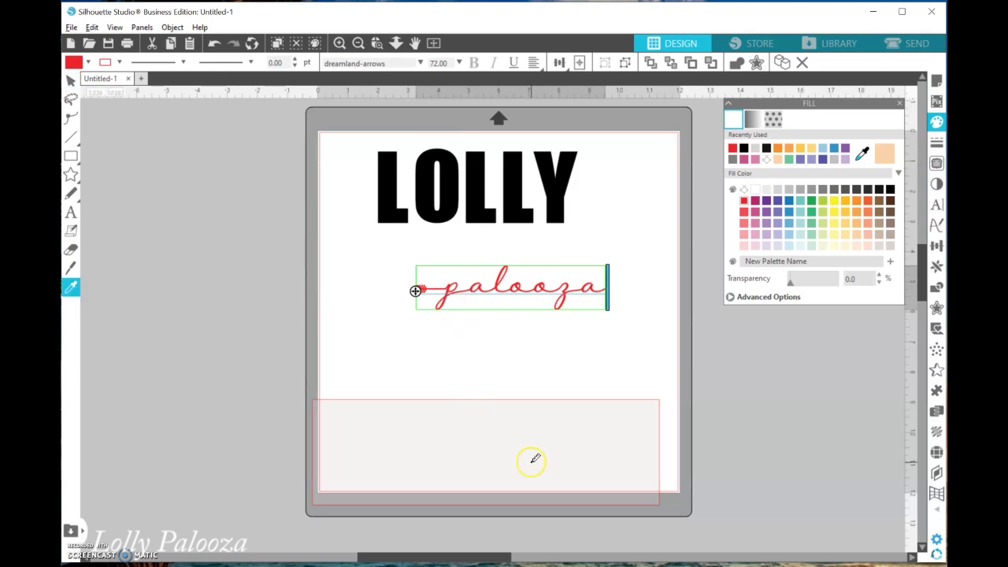
pyautogui.hotkey('ctrl', 'v')
pyautogui.click(442, 292)
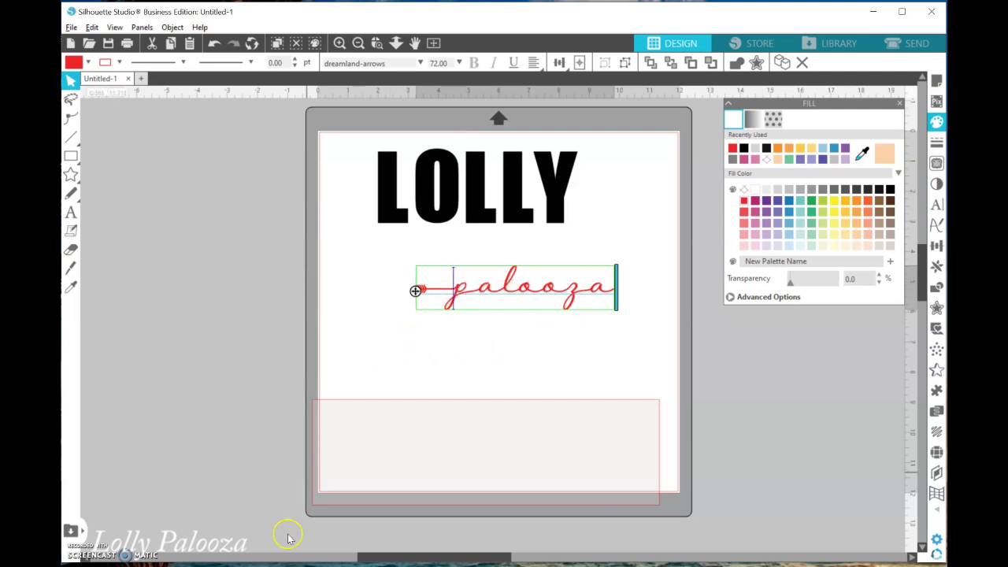
# Switch to the Character Map and clear the characters to copy.
pyautogui.click(146, 556)
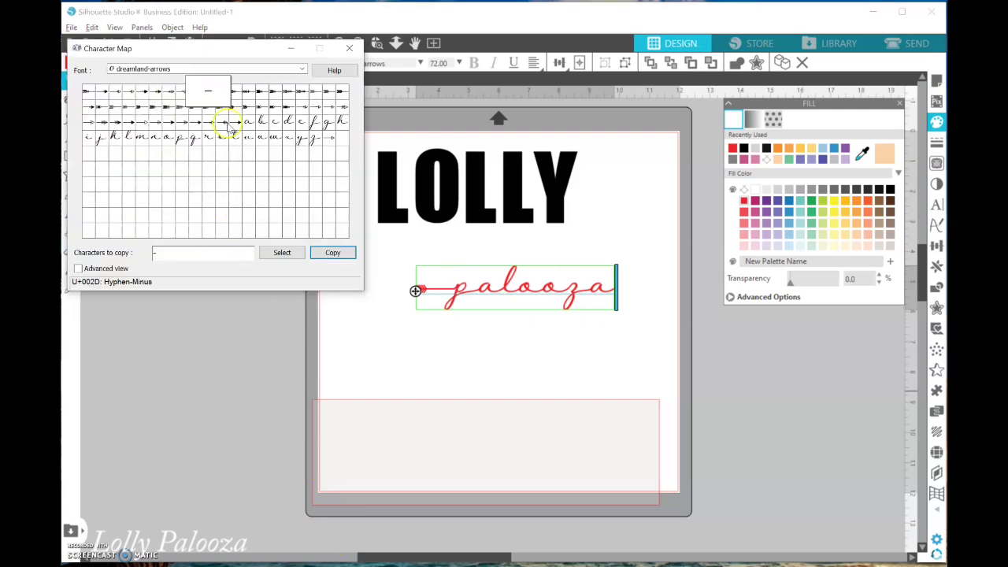
pyautogui.press('Tab')
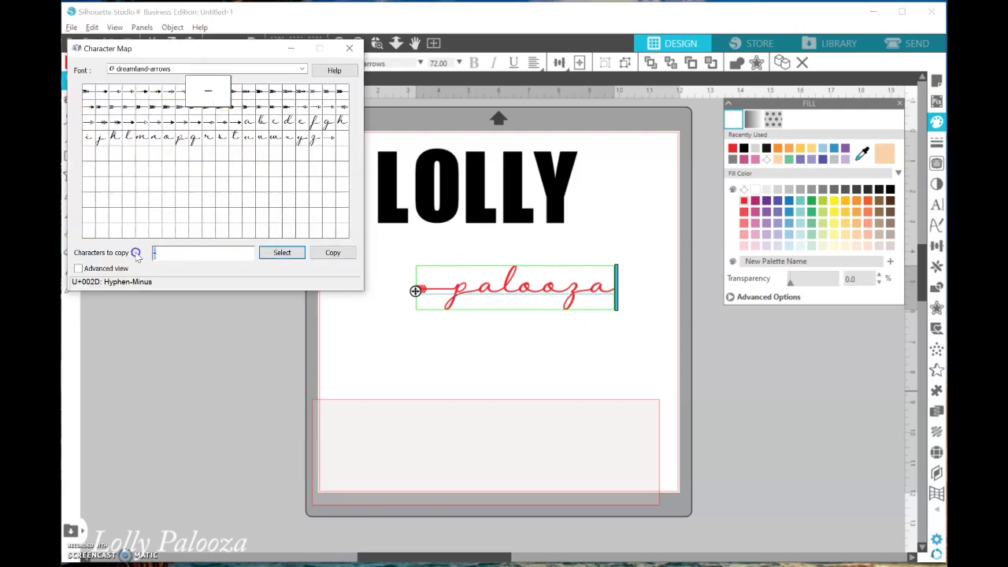
pyautogui.press('BackSpace')
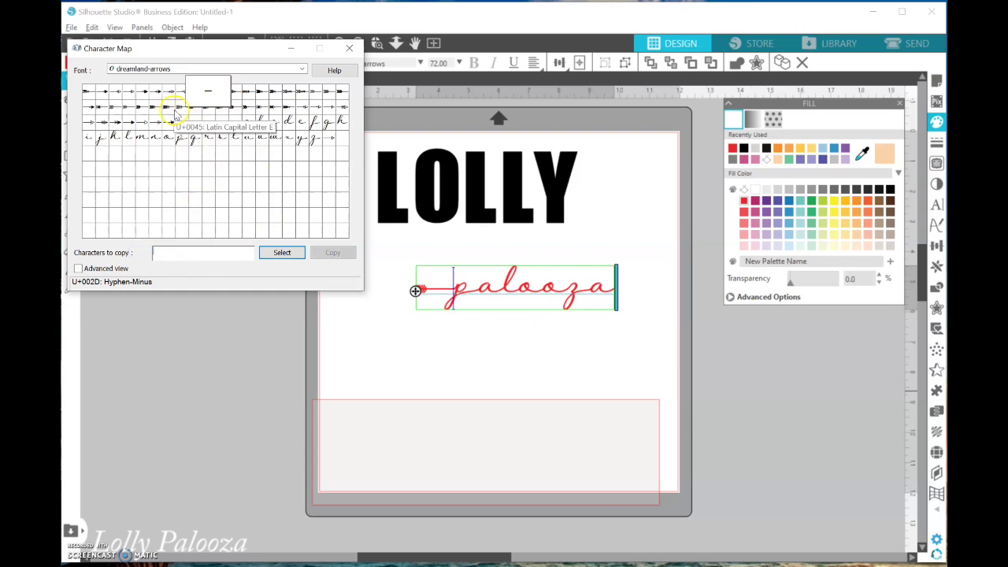
pyautogui.click(250, 122)
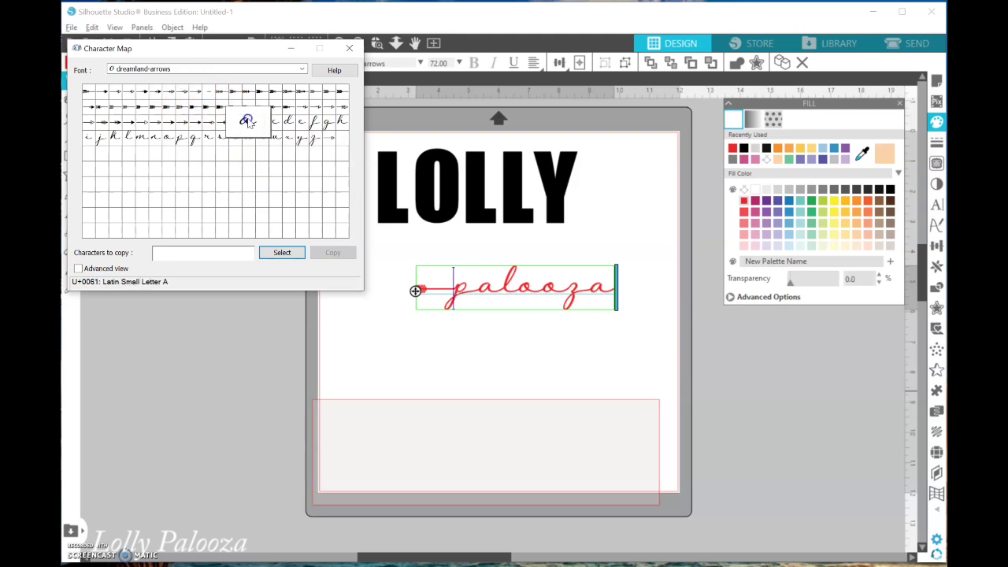
pyautogui.click(182, 106)
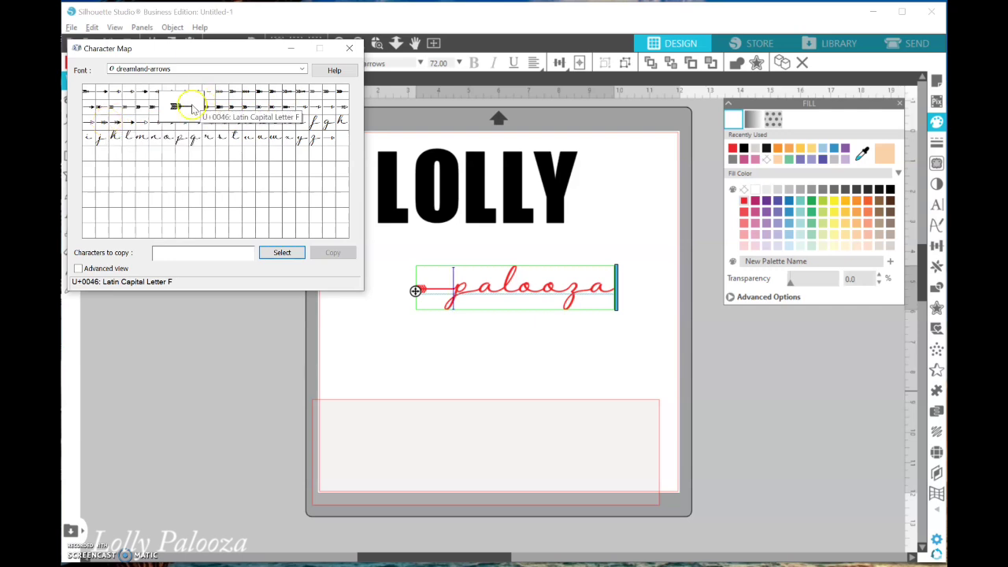
pyautogui.click(281, 252)
pyautogui.click(212, 94)
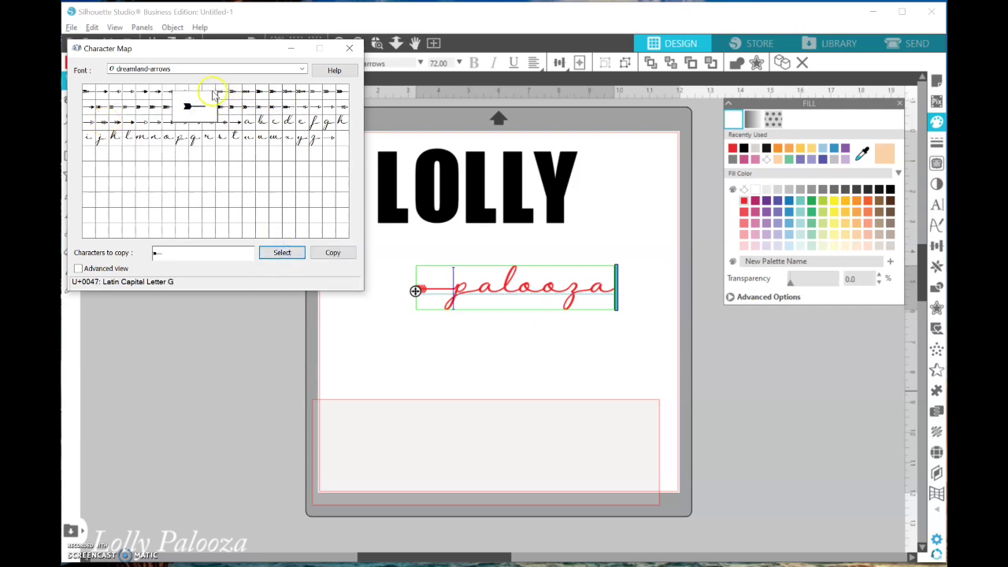
# Copy the Hyphen-Minus glyph followed by the arrowhead glyph assigned to capital letter R in dreamland-arrows.
pyautogui.click(208, 92)
pyautogui.click(281, 252)
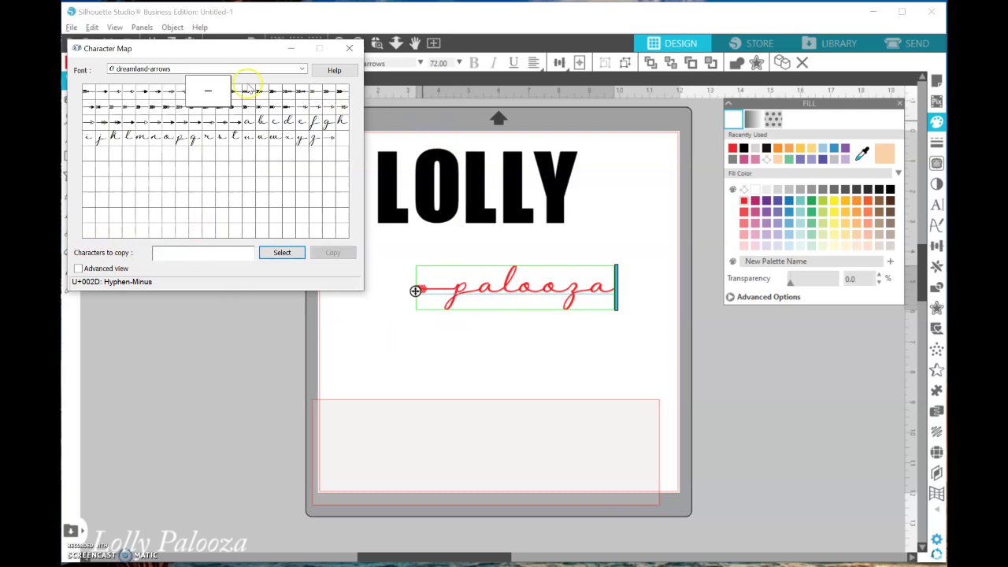
pyautogui.click(282, 252)
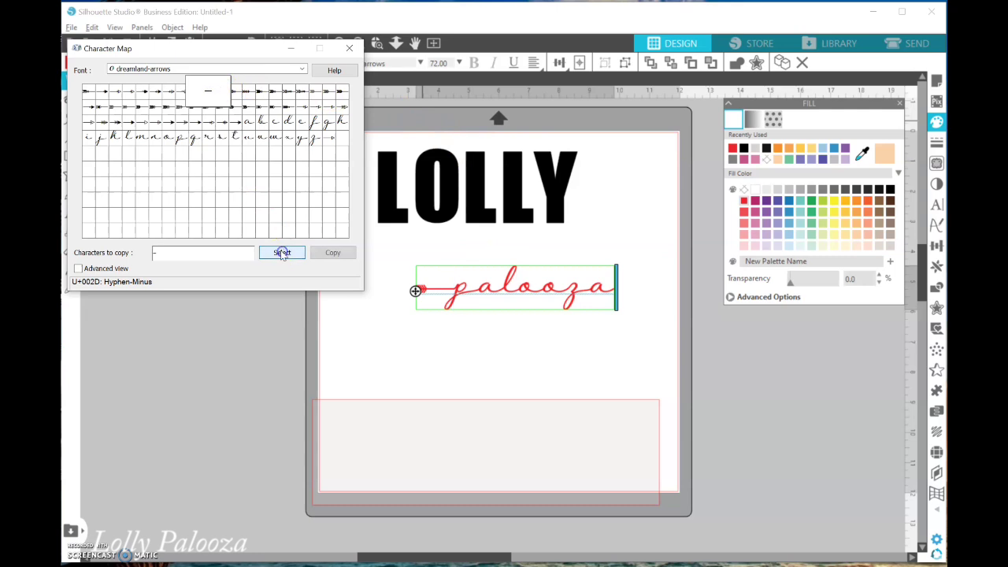
pyautogui.click(343, 106)
pyautogui.click(294, 253)
pyautogui.click(333, 253)
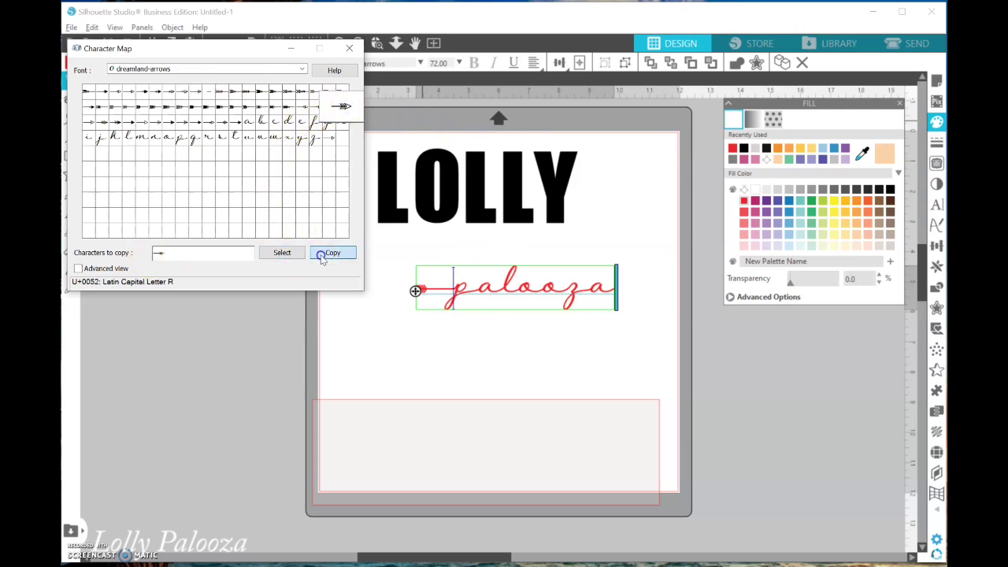
# Switch to Silhouette Studio and paste the copied hyphen and arrowhead glyphs at the end of palooza.
pyautogui.click(622, 362)
pyautogui.doubleClick(613, 293)
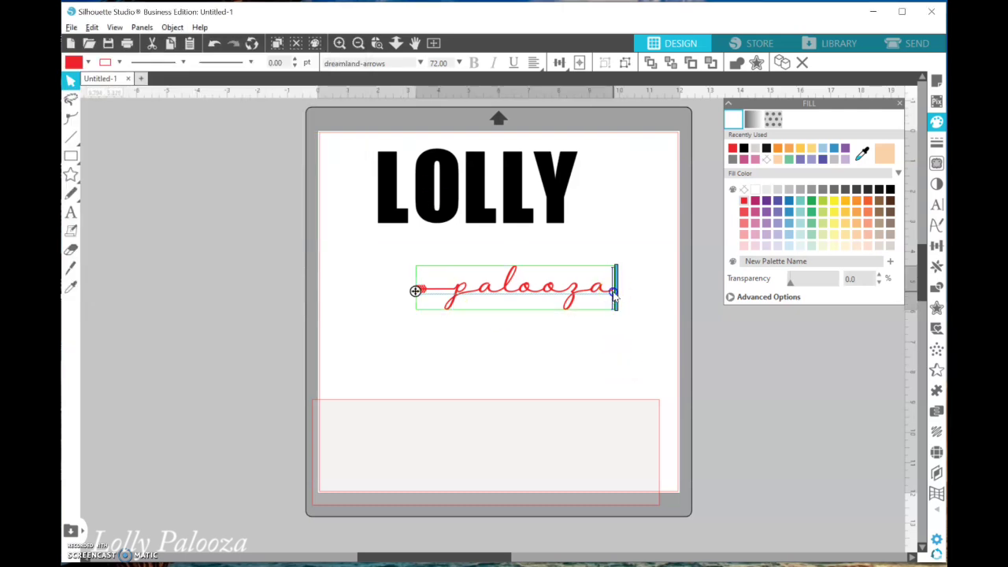
pyautogui.moveTo(615, 296); pyautogui.dragTo(649, 305)
pyautogui.click(639, 309)
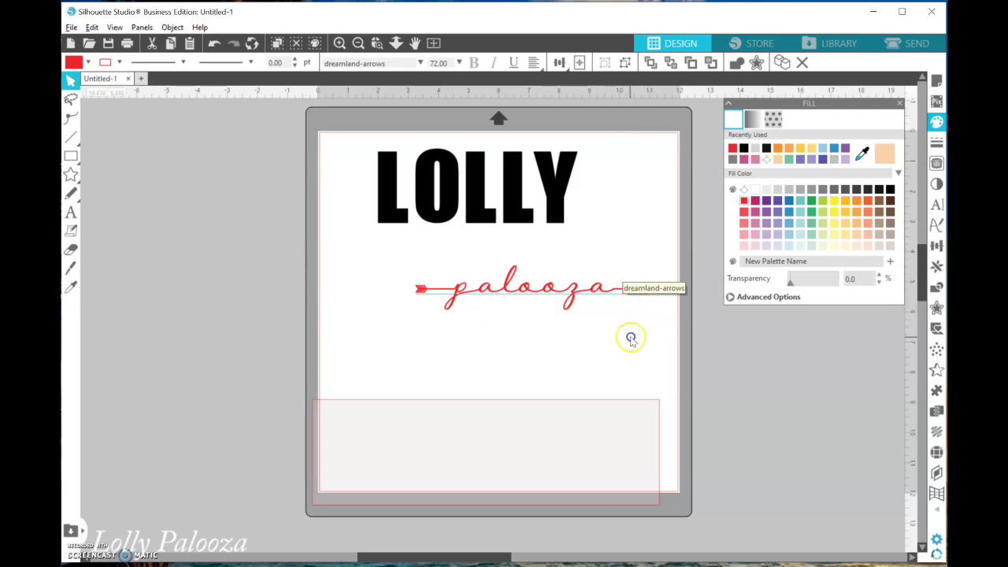
pyautogui.click(621, 249)
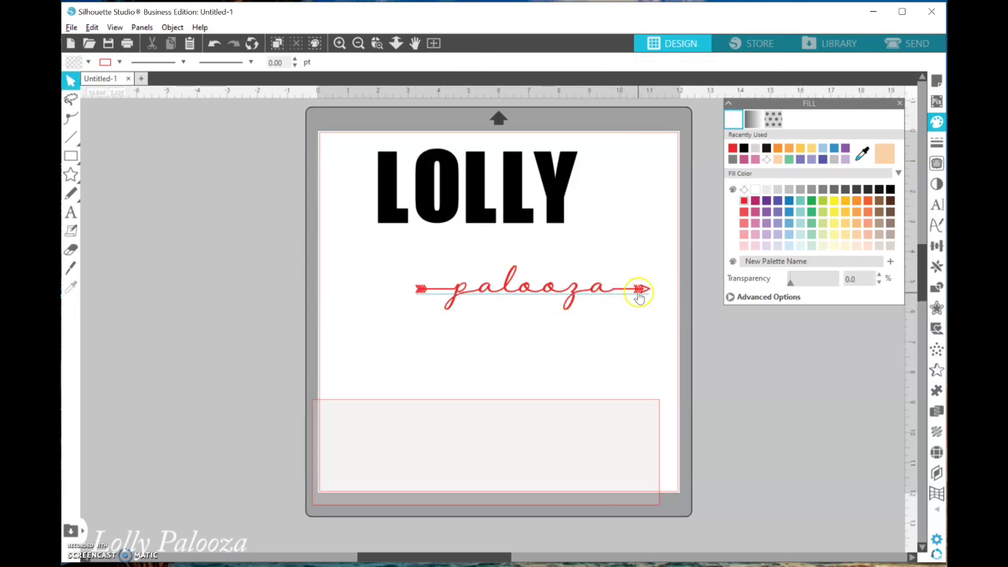
# Place the red palooza arrow text across the lower half of the black LOLLY letters.
pyautogui.moveTo(573, 292); pyautogui.dragTo(516, 202)
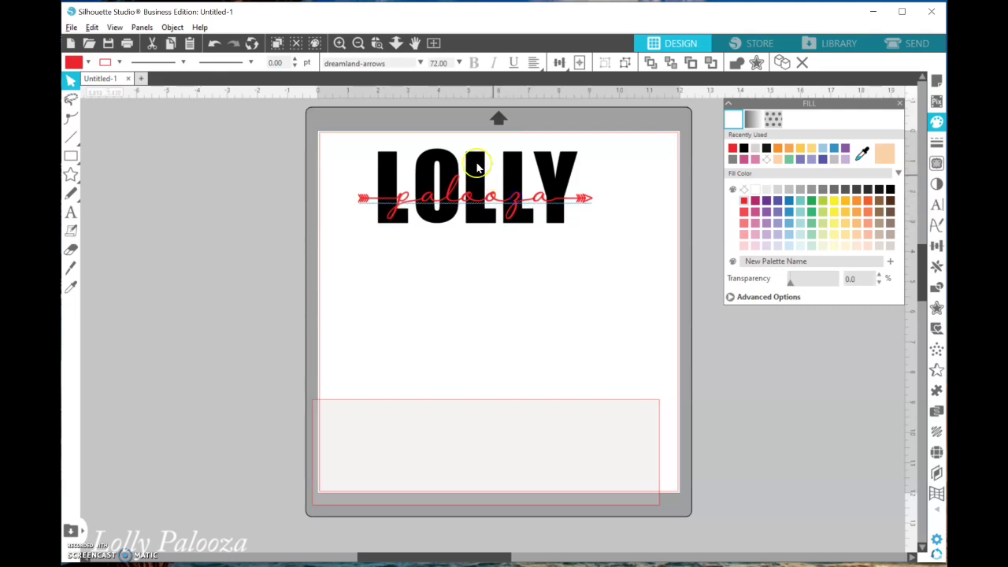
pyautogui.scroll(2, 490, 225)
pyautogui.click(342, 43)
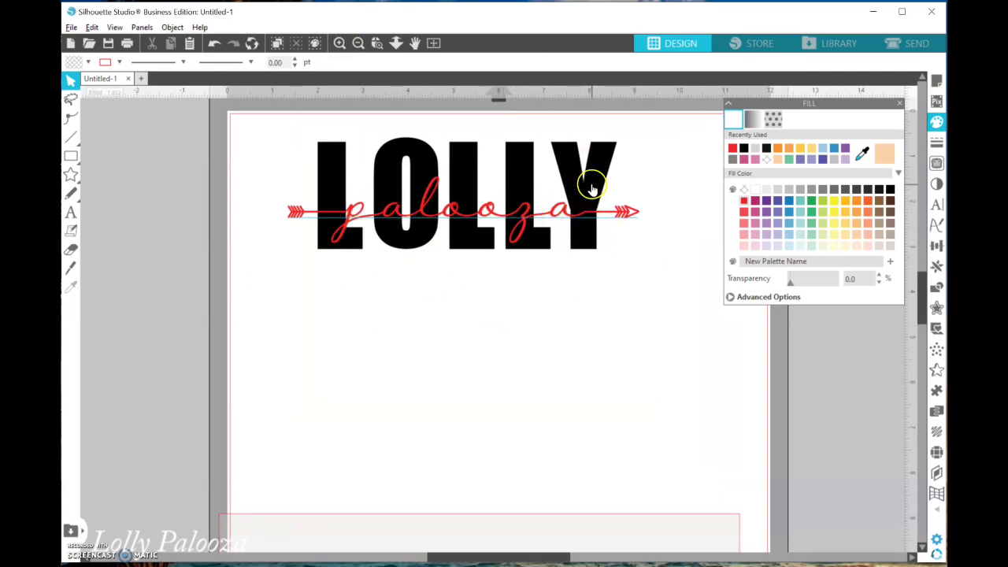
pyautogui.moveTo(563, 215); pyautogui.dragTo(562, 216)
pyautogui.click(344, 214)
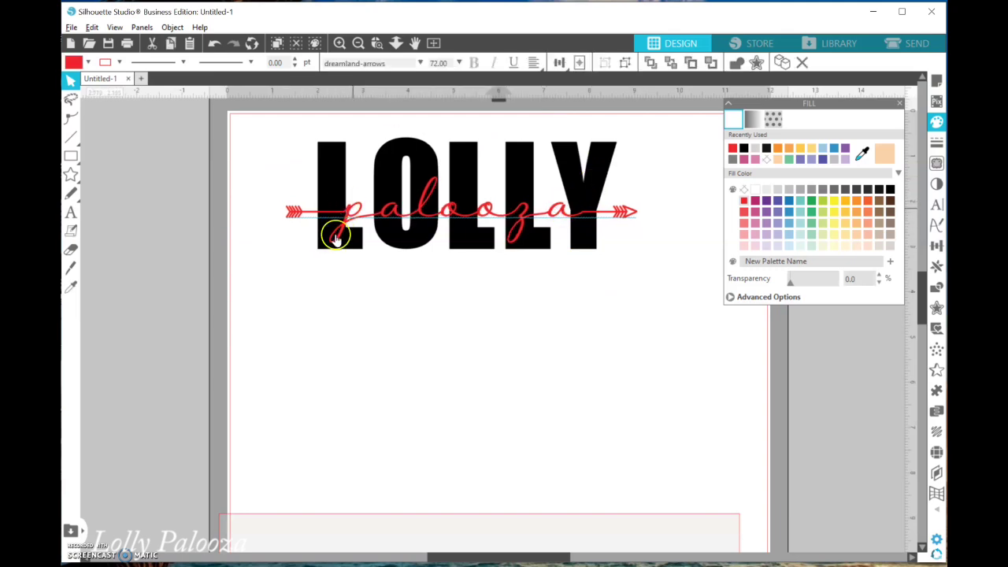
pyautogui.click(340, 232)
pyautogui.click(352, 214)
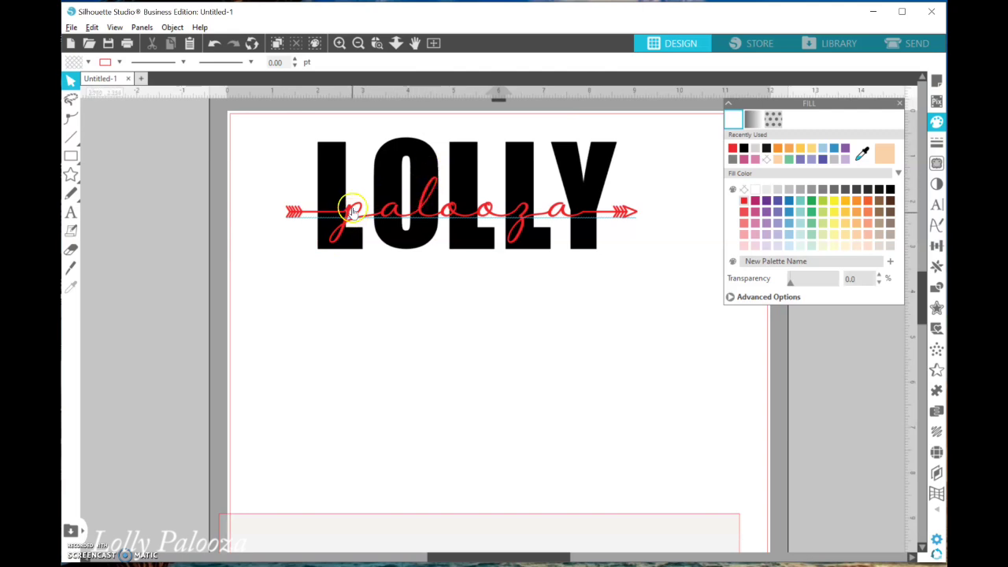
pyautogui.click(331, 240)
pyautogui.click(424, 195)
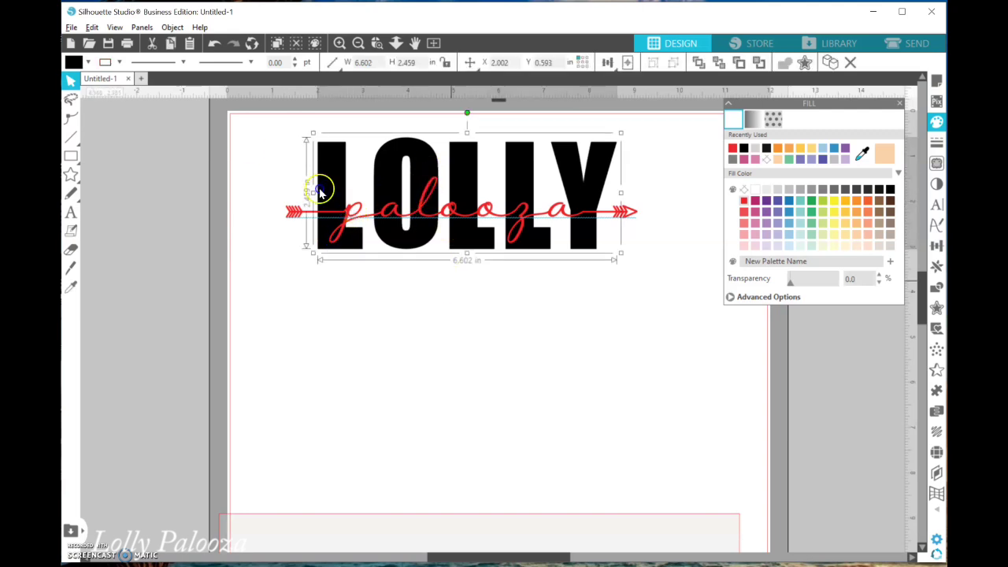
pyautogui.click(453, 287)
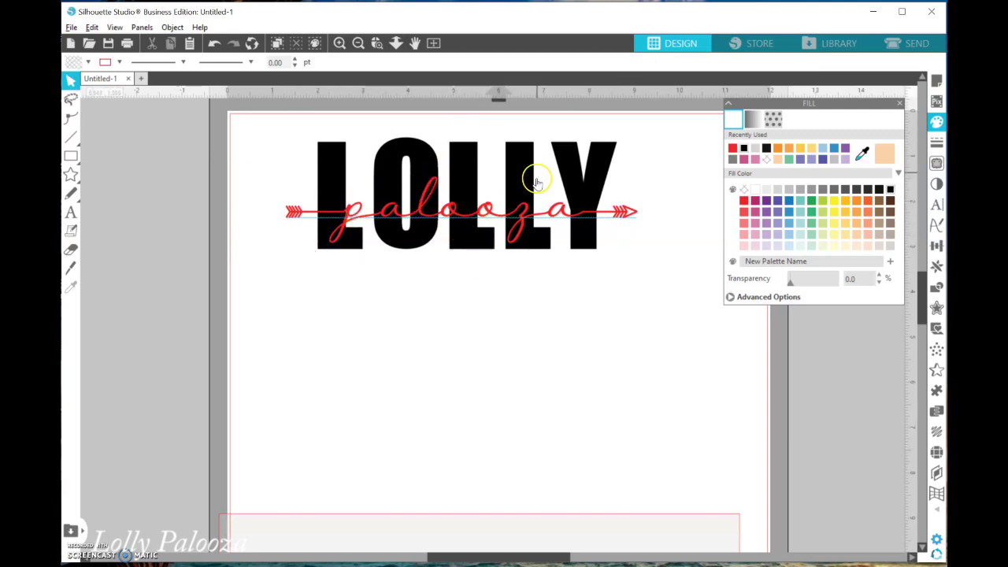
# Nudge the palooza arrow text slightly to fine-tune its position over LOLLY, and deselect it.
pyautogui.click(524, 220)
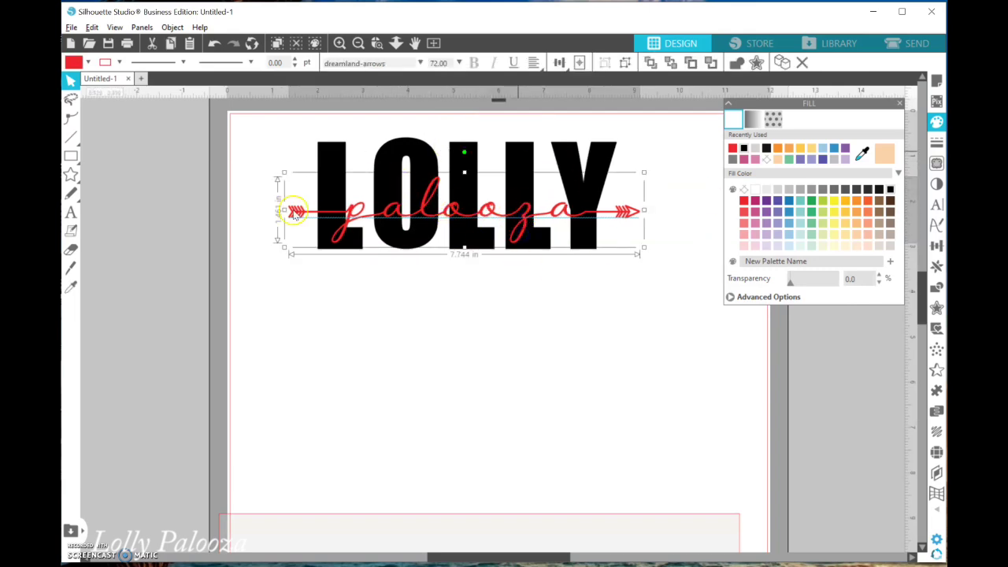
pyautogui.moveTo(524, 220)
pyautogui.mouseDown()
pyautogui.moveTo(565, 223)
pyautogui.moveTo(520, 227)
pyautogui.mouseUp()
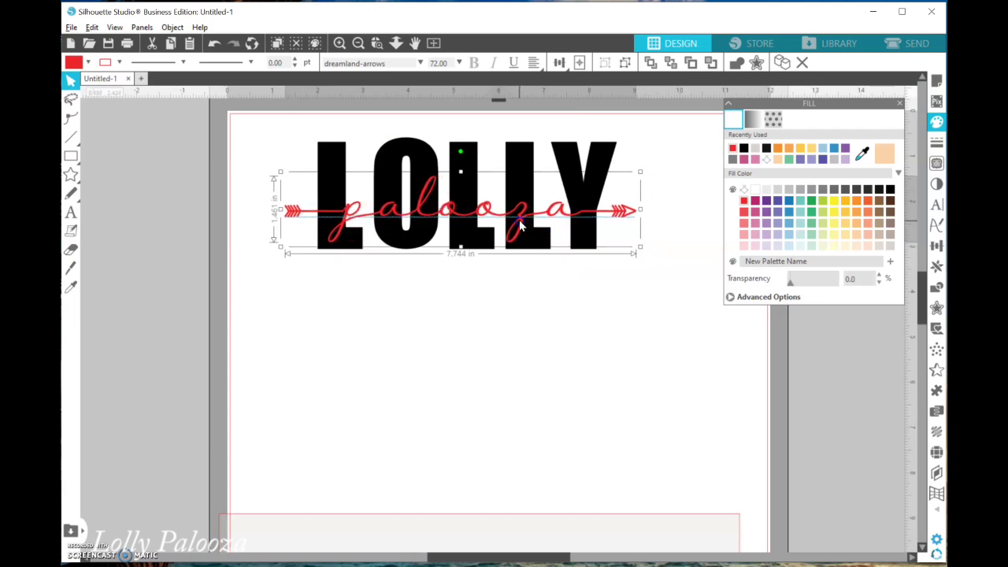
pyautogui.click(546, 297)
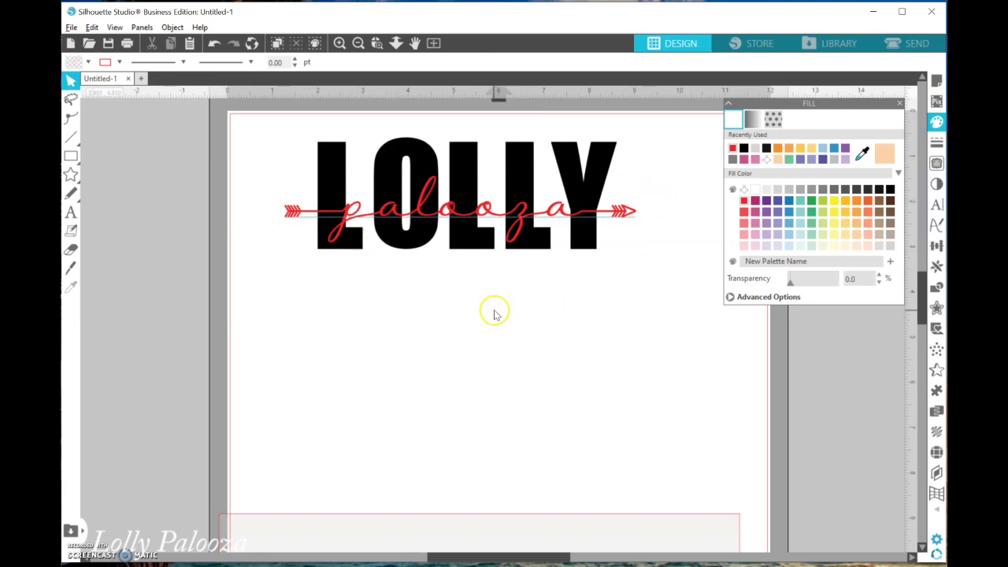
# Duplicate the complete LOLLY palooza design and place the copy well below the original on the page.
pyautogui.scroll(2, 576, 292)
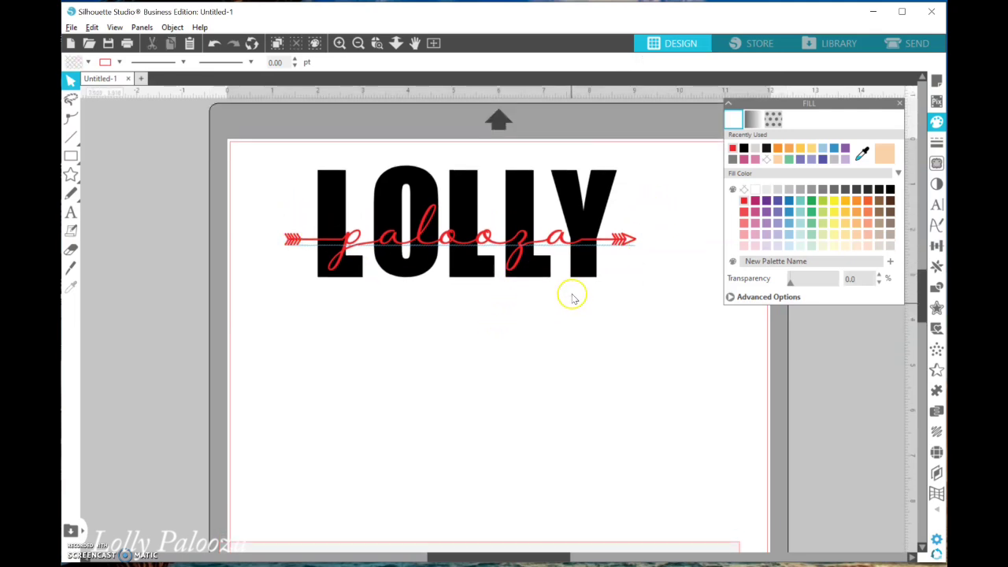
pyautogui.moveTo(327, 171); pyautogui.dragTo(619, 277)
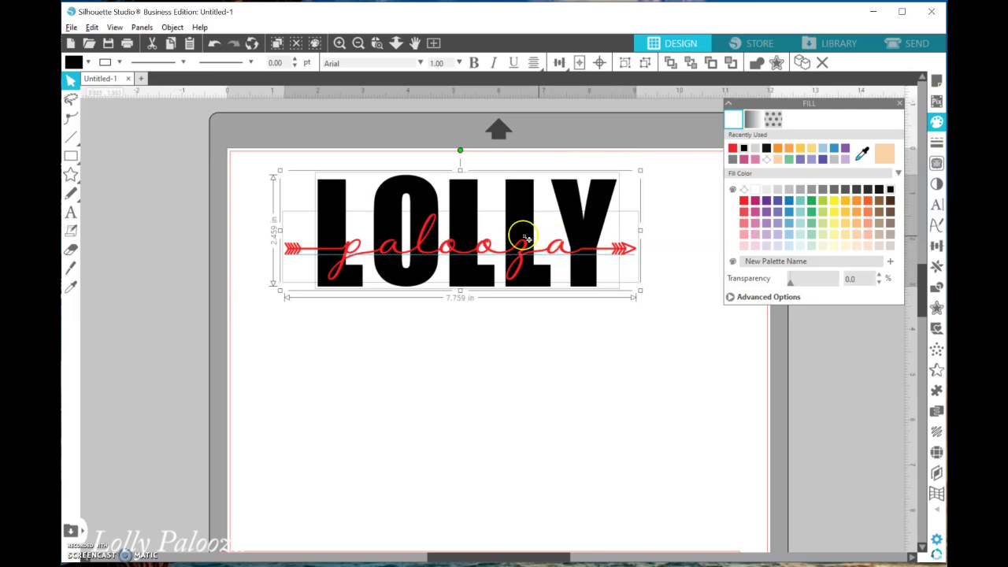
pyautogui.hotkey('ctrl', 'v')
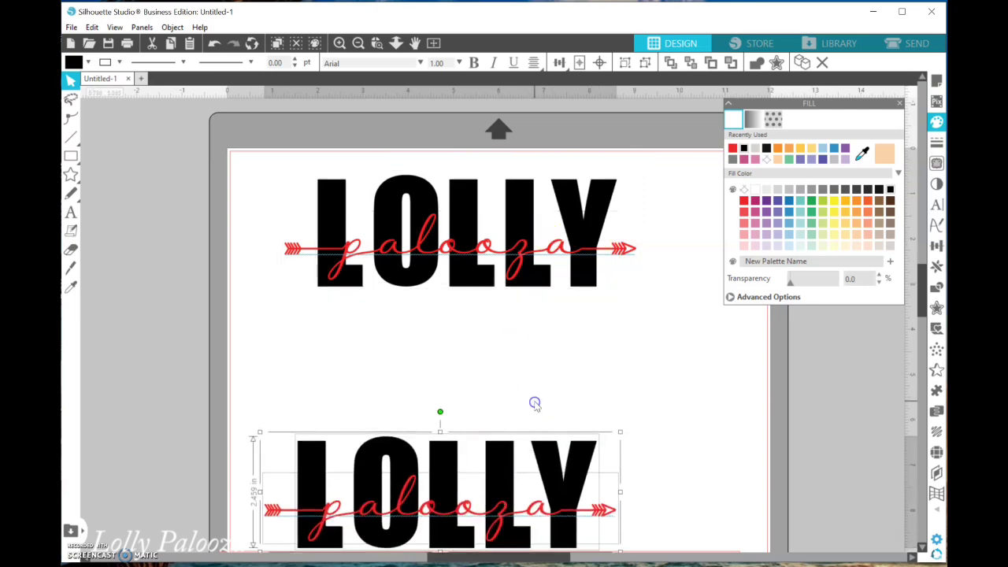
pyautogui.scroll(-1, 534, 404)
pyautogui.click(638, 356)
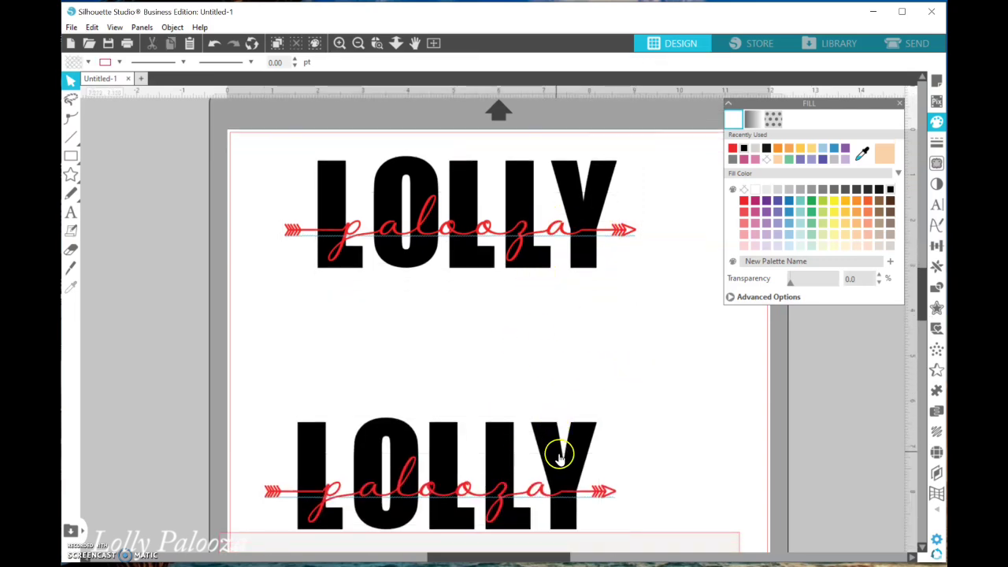
pyautogui.moveTo(344, 399); pyautogui.dragTo(548, 564)
pyautogui.click(516, 326)
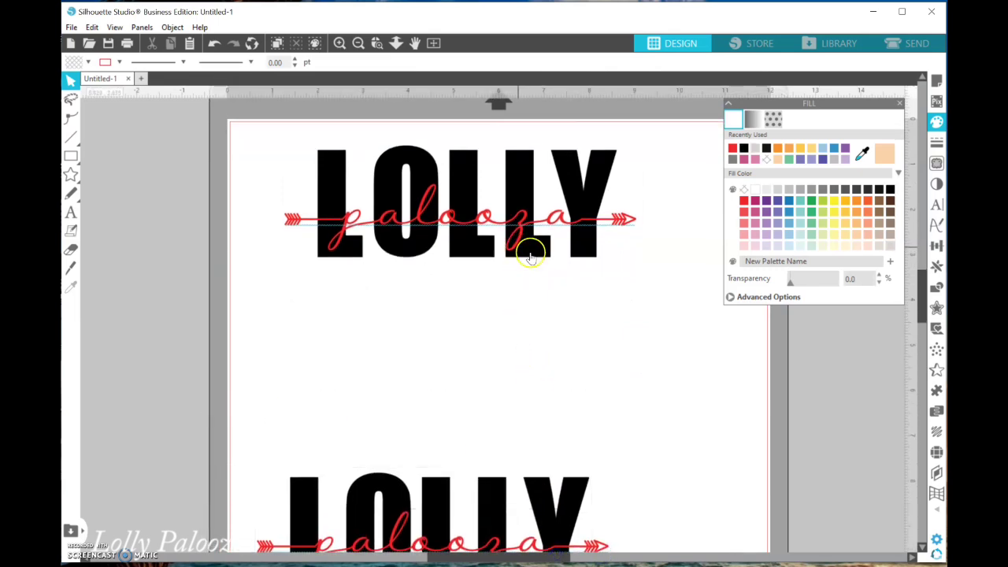
# Move the red palooza arrow text off the upper LOLLY to the space just below it, and close the fill settings.
pyautogui.moveTo(621, 220); pyautogui.dragTo(602, 333)
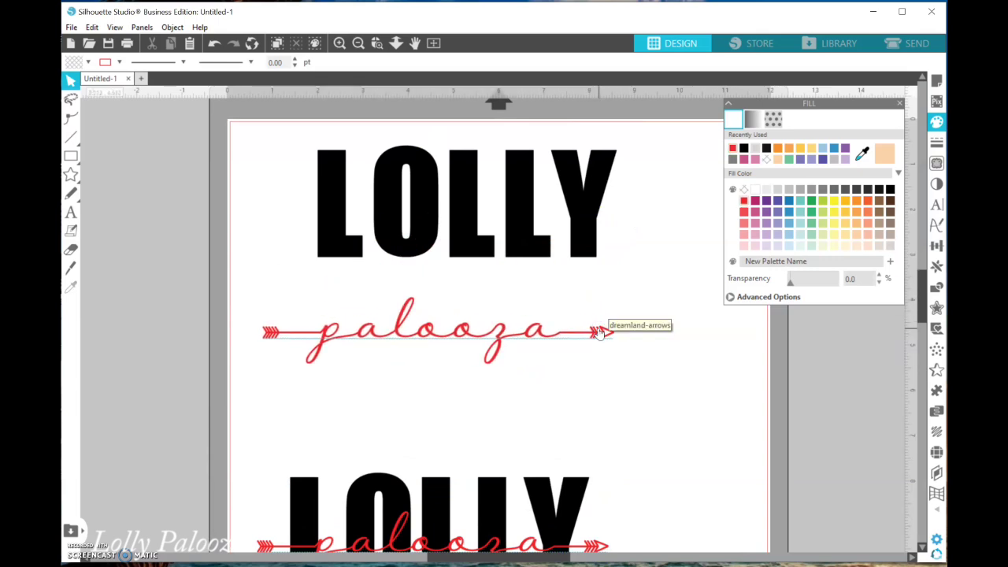
pyautogui.click(918, 55)
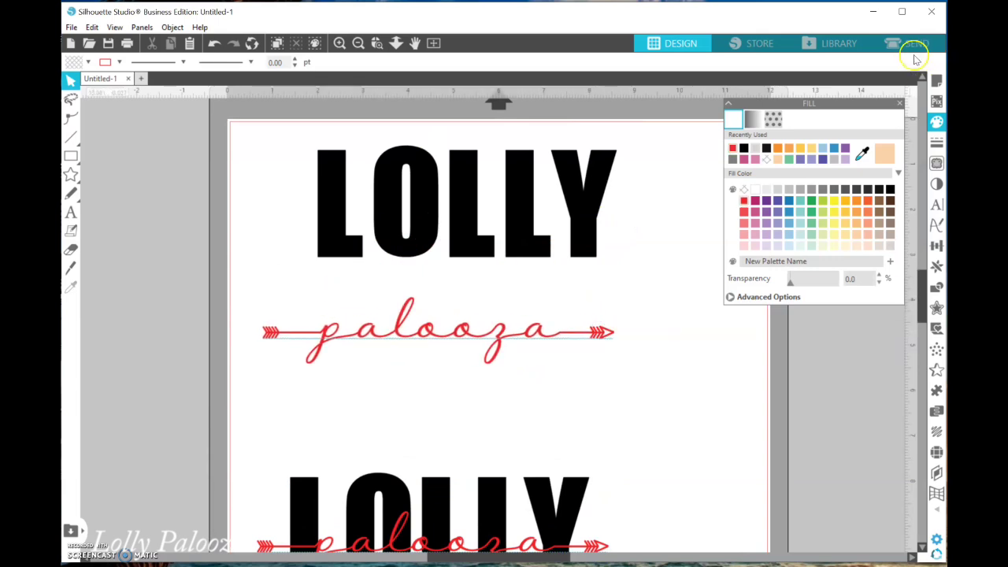
pyautogui.click(901, 103)
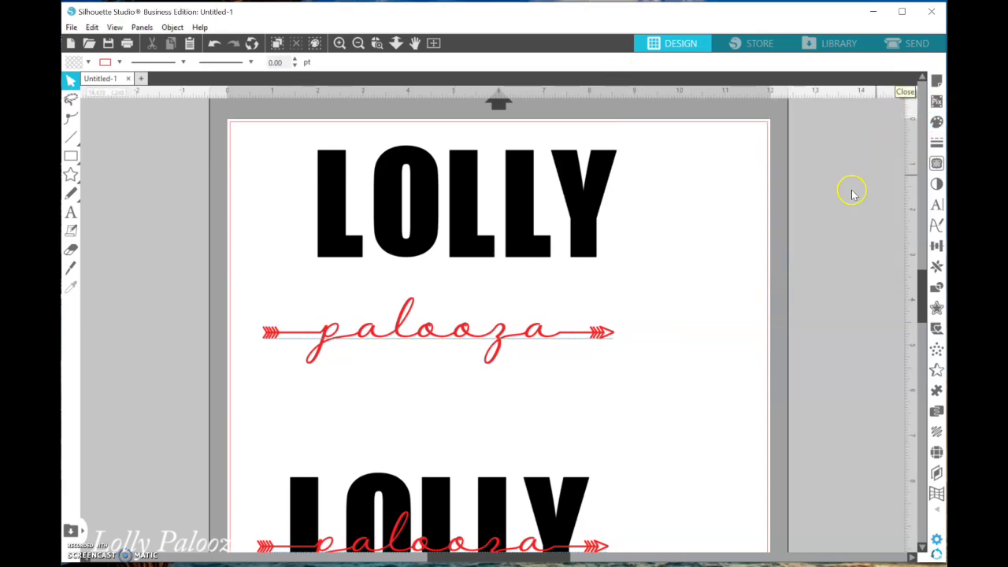
pyautogui.click(937, 308)
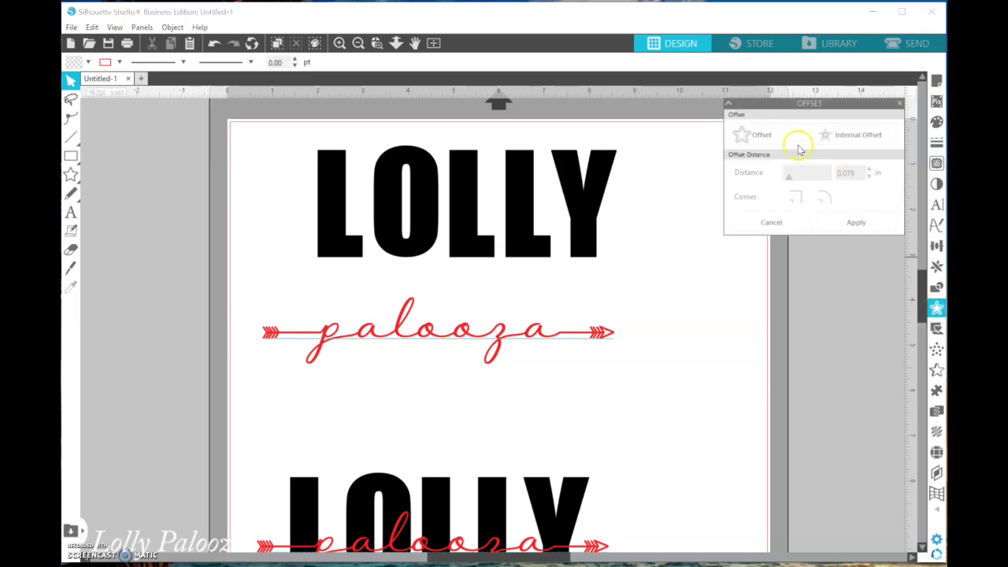
pyautogui.click(557, 334)
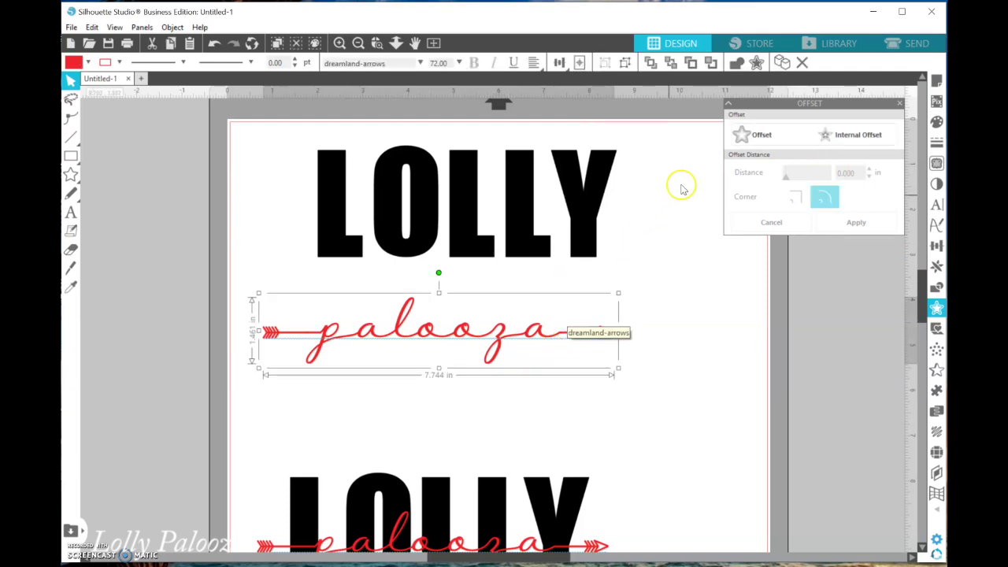
pyautogui.click(766, 140)
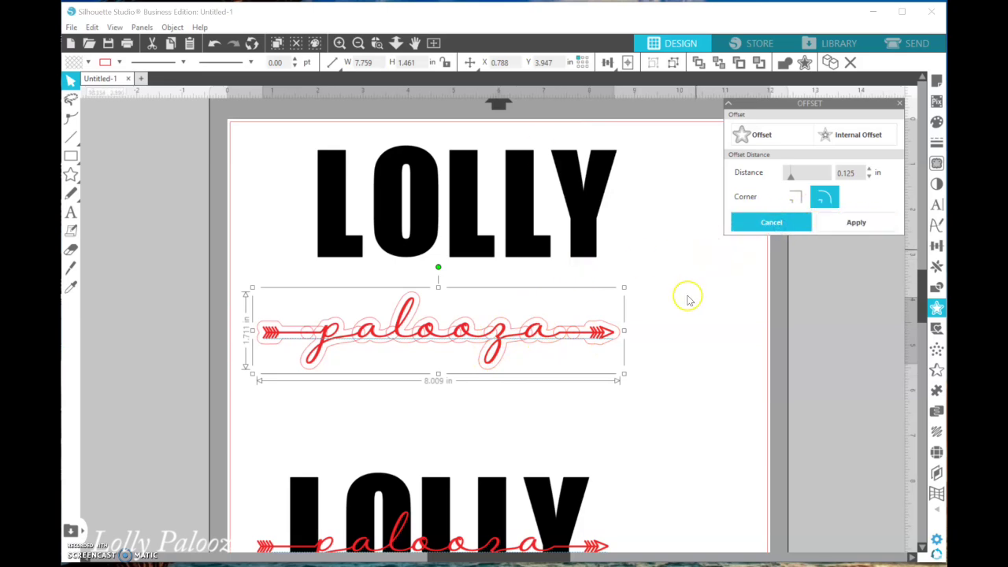
pyautogui.click(736, 252)
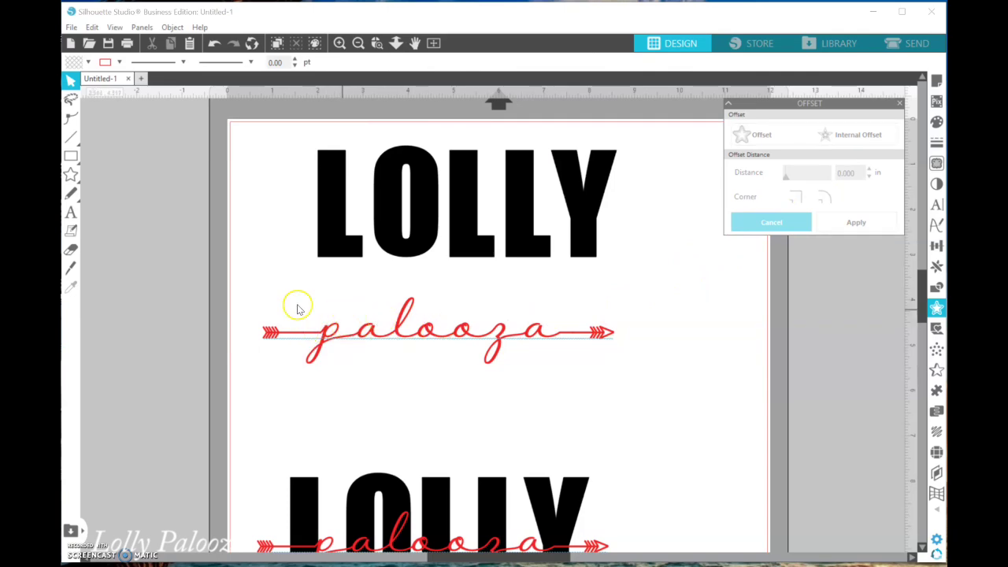
# Weld the separated palooza arrow text into one continuous shape.
pyautogui.moveTo(698, 385); pyautogui.dragTo(574, 349)
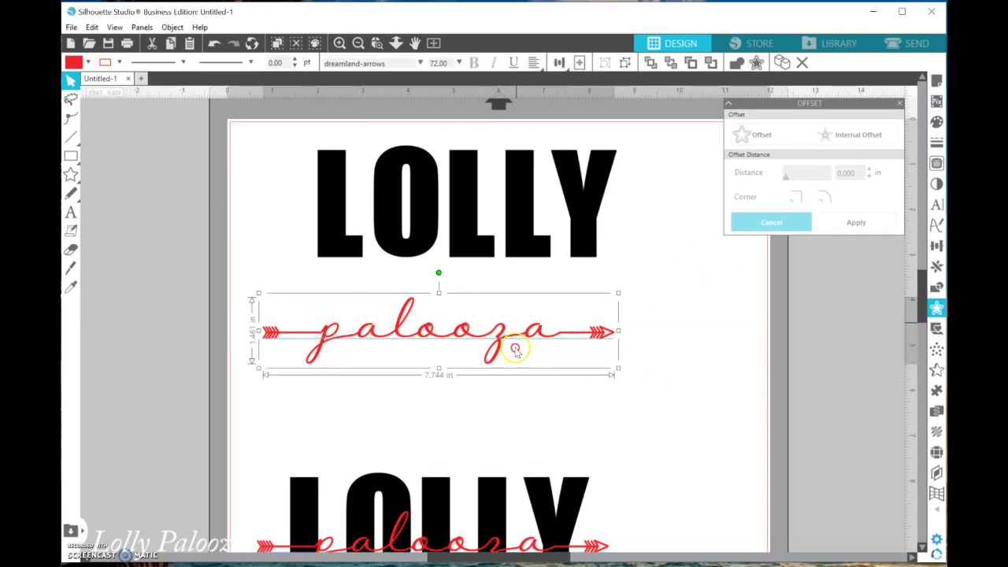
pyautogui.rightClick(518, 337)
pyautogui.click(556, 386)
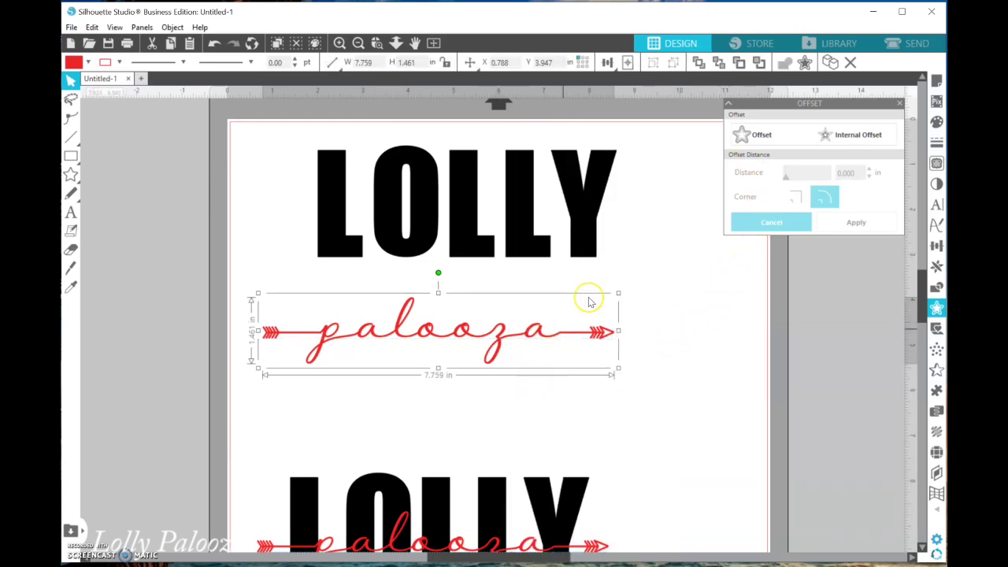
# Create an external offset around the welded palooza shape with a 0.075 in distance and rounded corners.
pyautogui.click(763, 136)
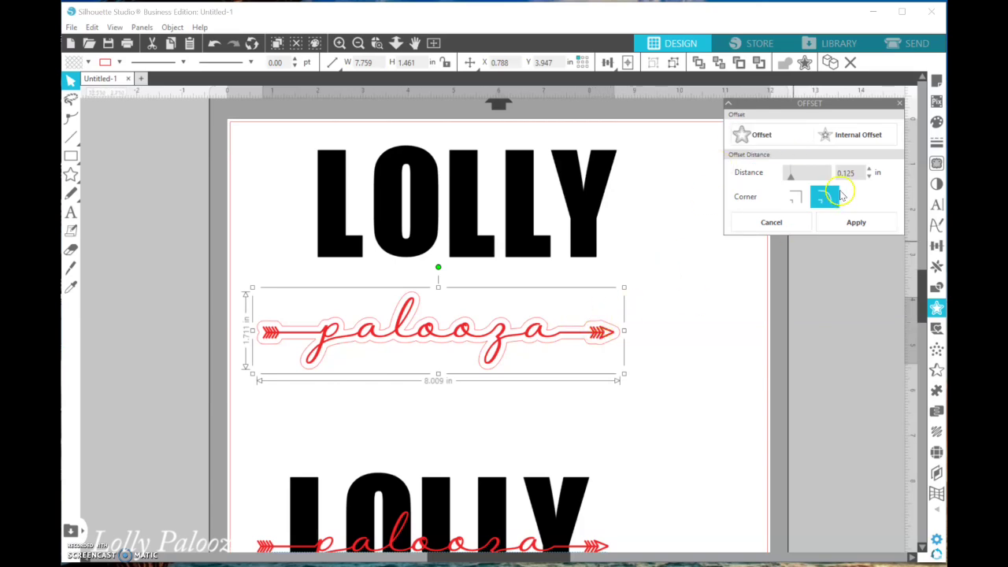
pyautogui.click(870, 177)
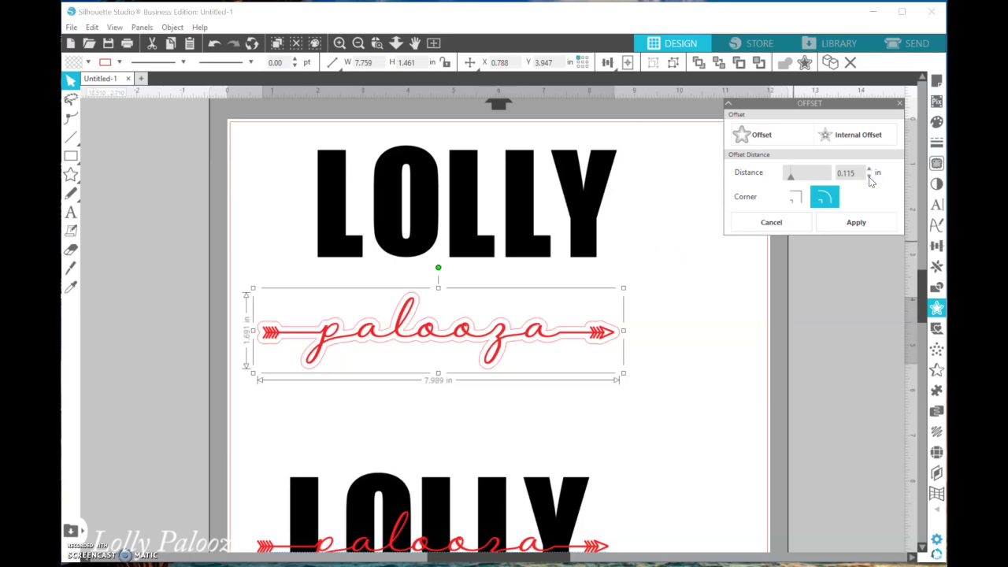
pyautogui.click(870, 177)
pyautogui.click(870, 177)
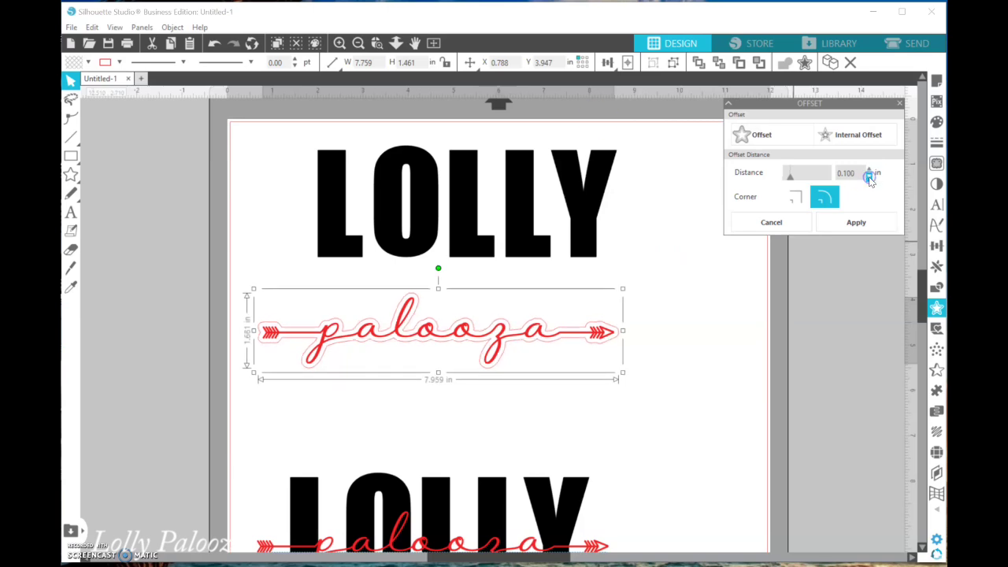
pyautogui.click(870, 177)
pyautogui.click(870, 177)
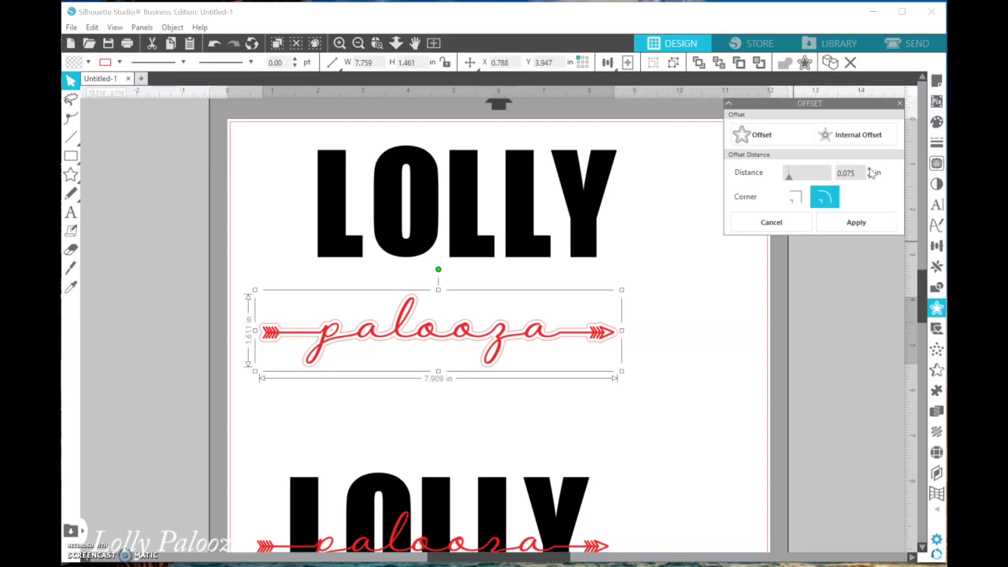
pyautogui.click(738, 308)
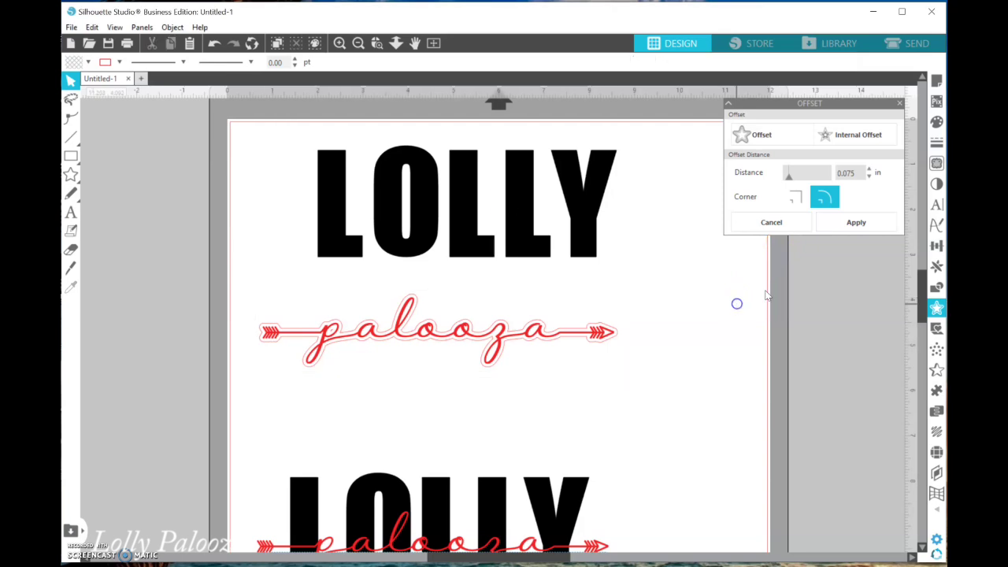
pyautogui.click(828, 226)
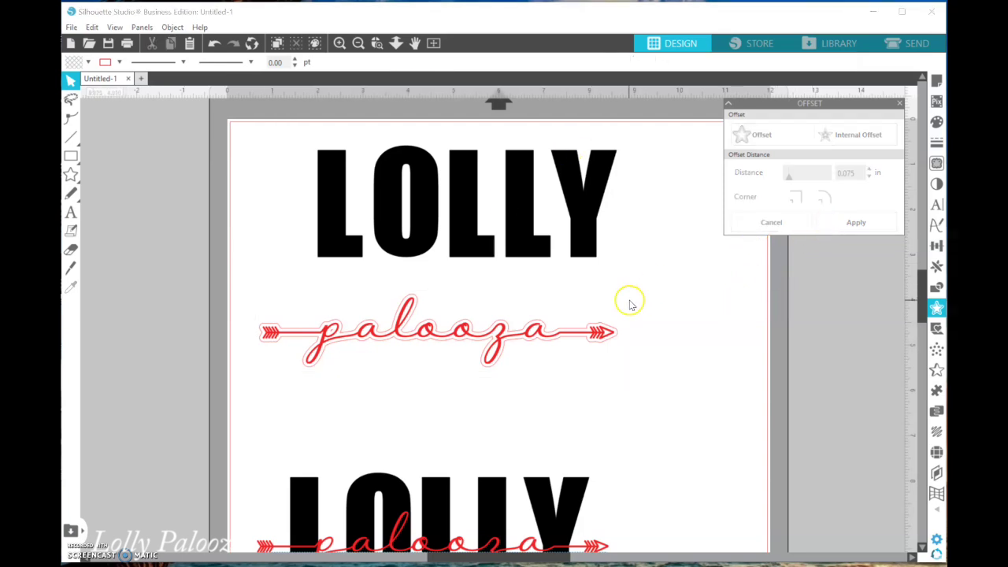
# Move the thin palooza script below its offset outline and fill the outline with red.
pyautogui.moveTo(603, 336); pyautogui.dragTo(617, 419)
pyautogui.click(311, 304)
pyautogui.moveTo(254, 288); pyautogui.dragTo(694, 356)
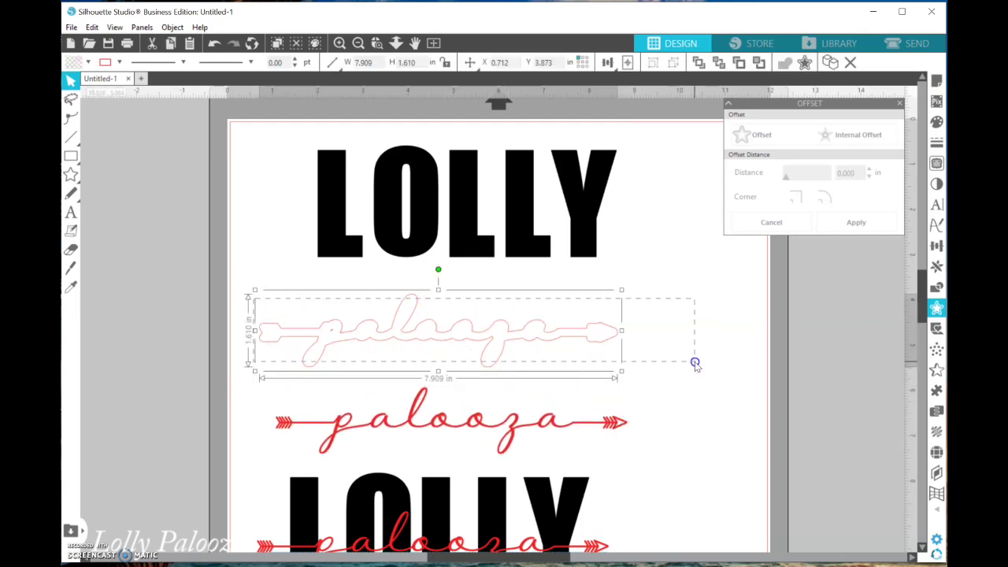
pyautogui.click(936, 121)
pyautogui.click(733, 149)
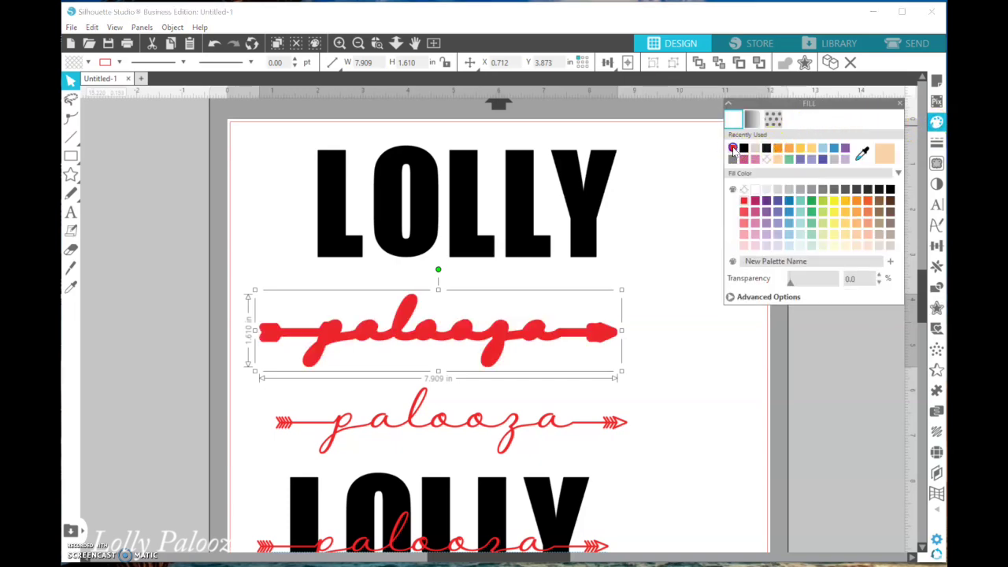
pyautogui.click(804, 352)
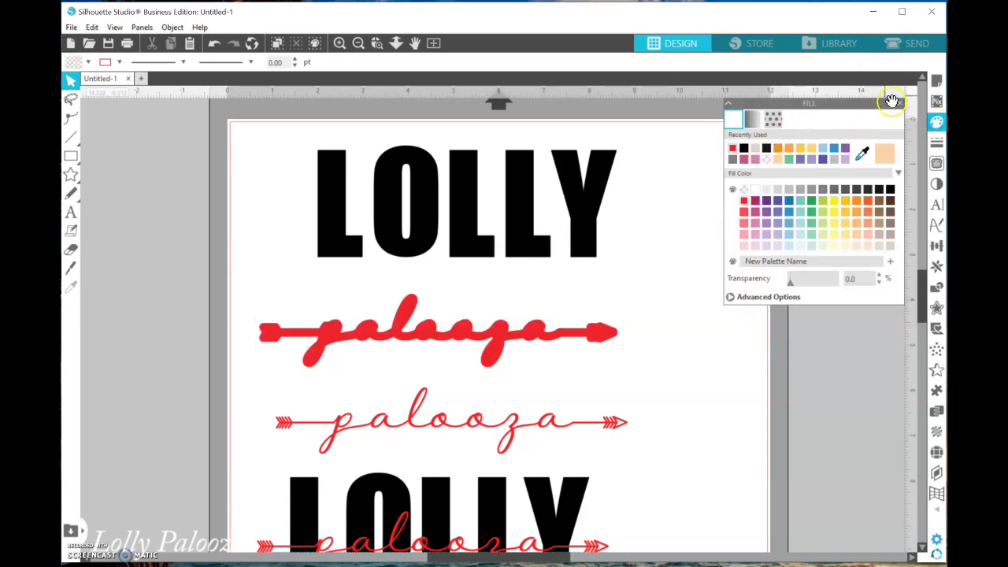
pyautogui.click(899, 103)
# Shift the thin palooza script slightly up and place the thick red palooza offset across the upper LOLLY letters.
pyautogui.moveTo(562, 392); pyautogui.dragTo(562, 371)
pyautogui.click(562, 371)
pyautogui.moveTo(554, 335); pyautogui.dragTo(584, 224)
# Divide the upper LOLLY letters and the overlapping red palooza offset into separate pieces.
pyautogui.moveTo(289, 140); pyautogui.dragTo(660, 305)
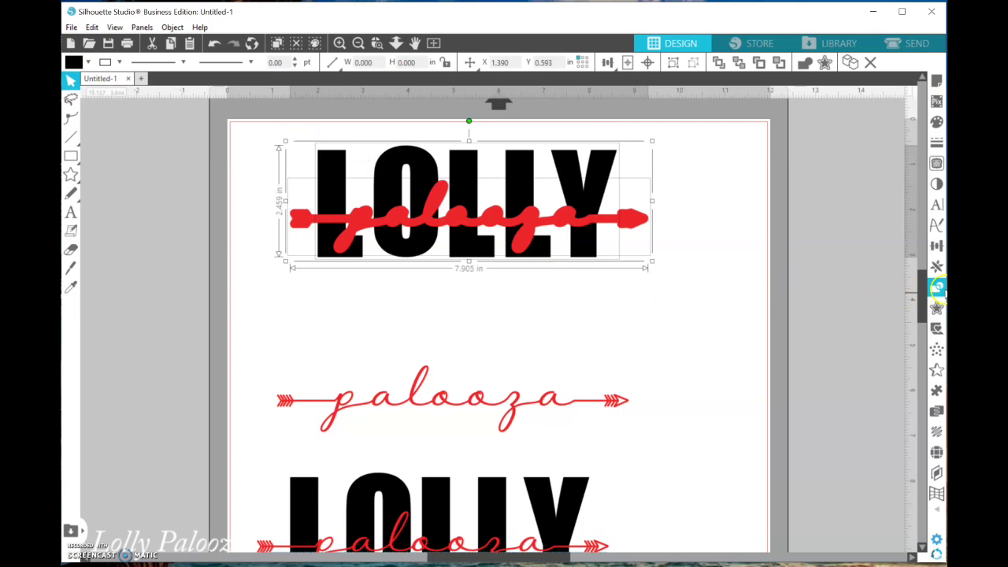
pyautogui.click(938, 289)
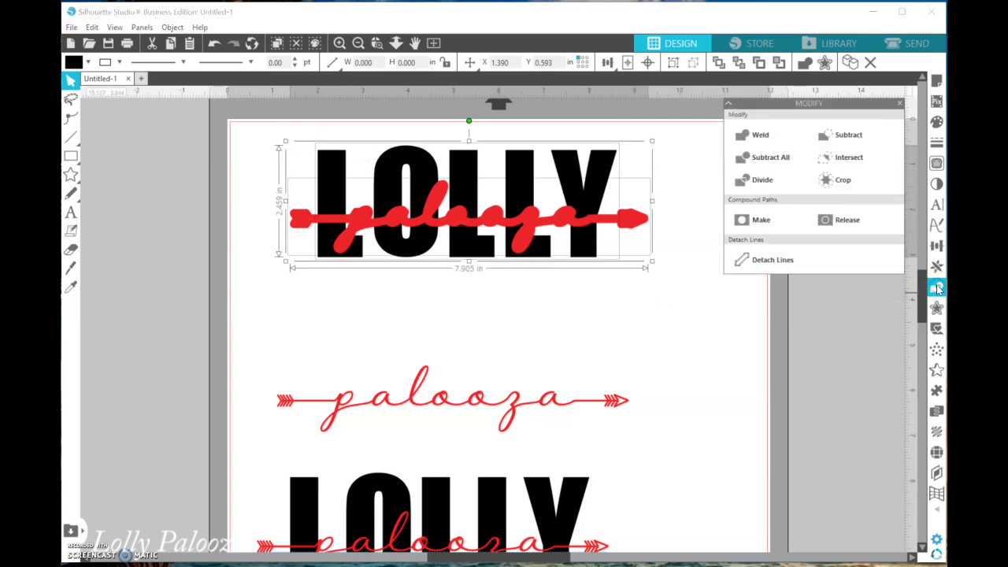
pyautogui.click(760, 181)
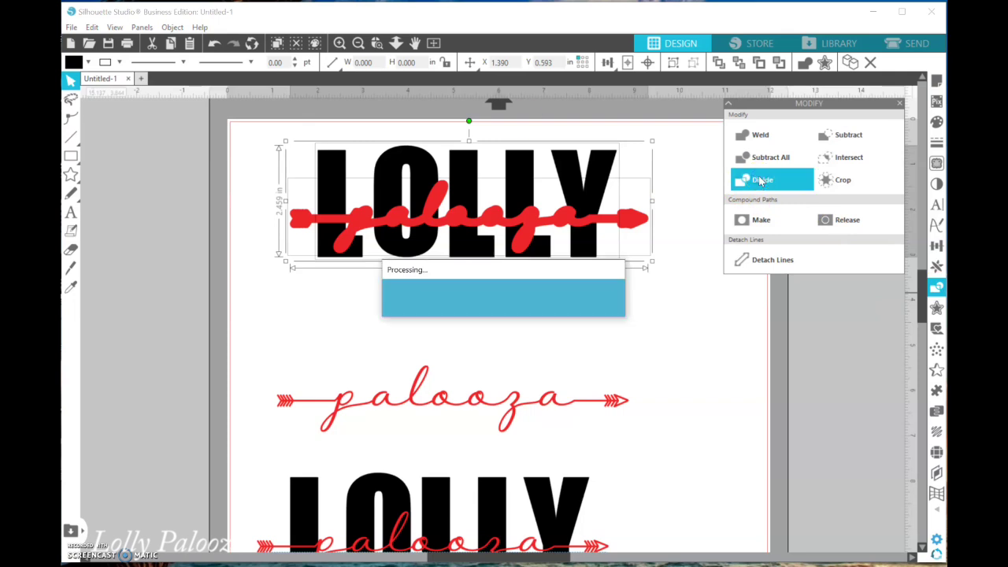
pyautogui.click(899, 103)
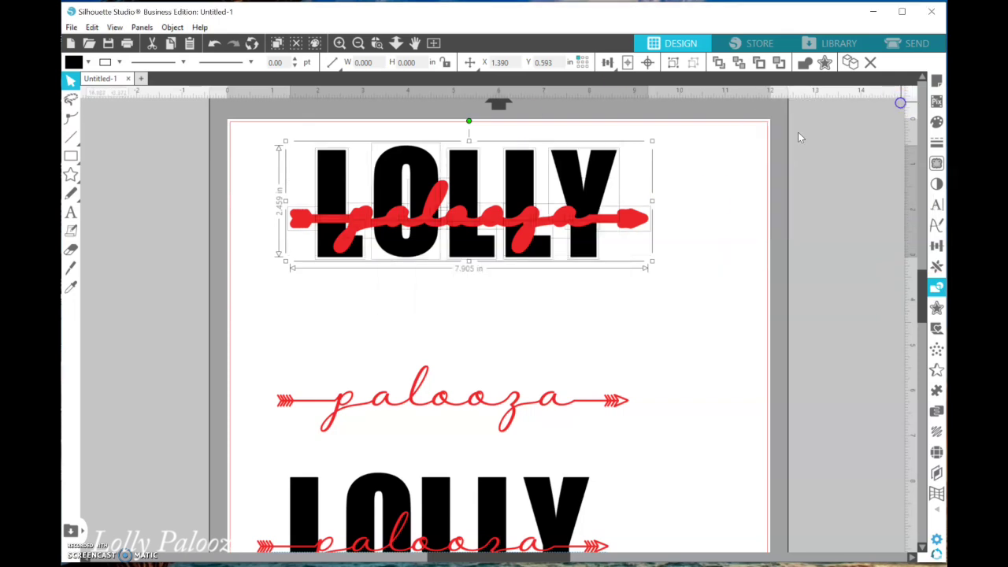
# Pull the divided red offset pieces out of the LOLLY letters one by one, working from the arrowhead back to the p.
pyautogui.click(692, 236)
pyautogui.moveTo(630, 221); pyautogui.dragTo(827, 206)
pyautogui.moveTo(590, 220); pyautogui.dragTo(820, 206)
pyautogui.moveTo(563, 224); pyautogui.dragTo(826, 204)
pyautogui.moveTo(517, 241); pyautogui.dragTo(822, 206)
pyautogui.moveTo(504, 217); pyautogui.dragTo(828, 199)
pyautogui.moveTo(457, 218); pyautogui.dragTo(817, 251)
pyautogui.moveTo(434, 208); pyautogui.dragTo(748, 217)
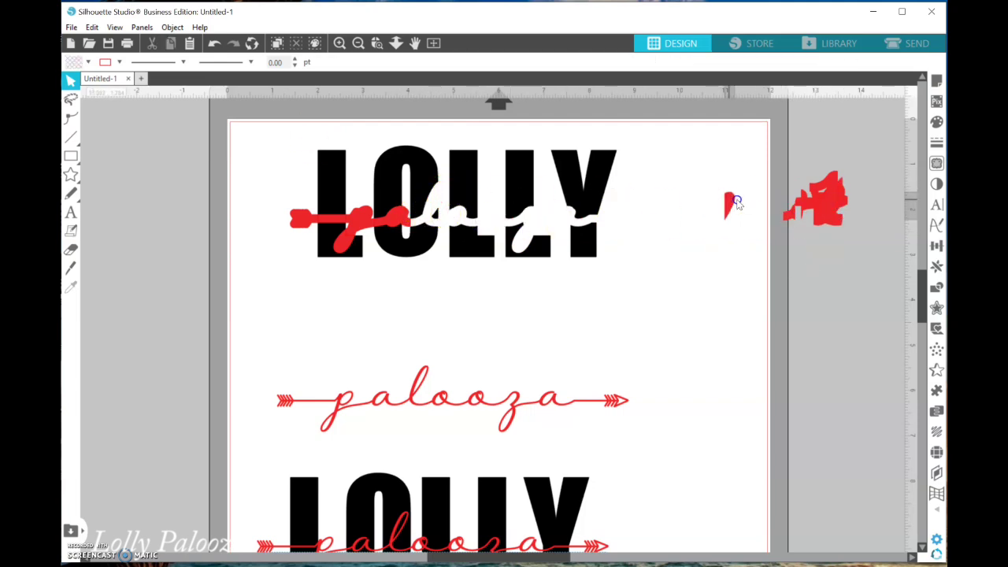
pyautogui.moveTo(356, 219); pyautogui.dragTo(752, 214)
pyautogui.moveTo(353, 253); pyautogui.dragTo(380, 290)
pyautogui.press('Escape')
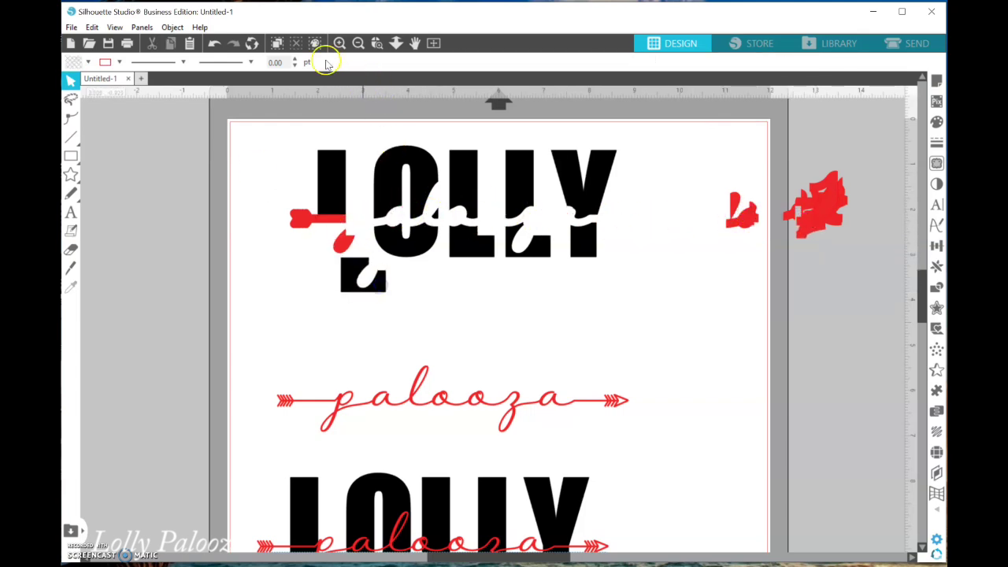
pyautogui.click(214, 43)
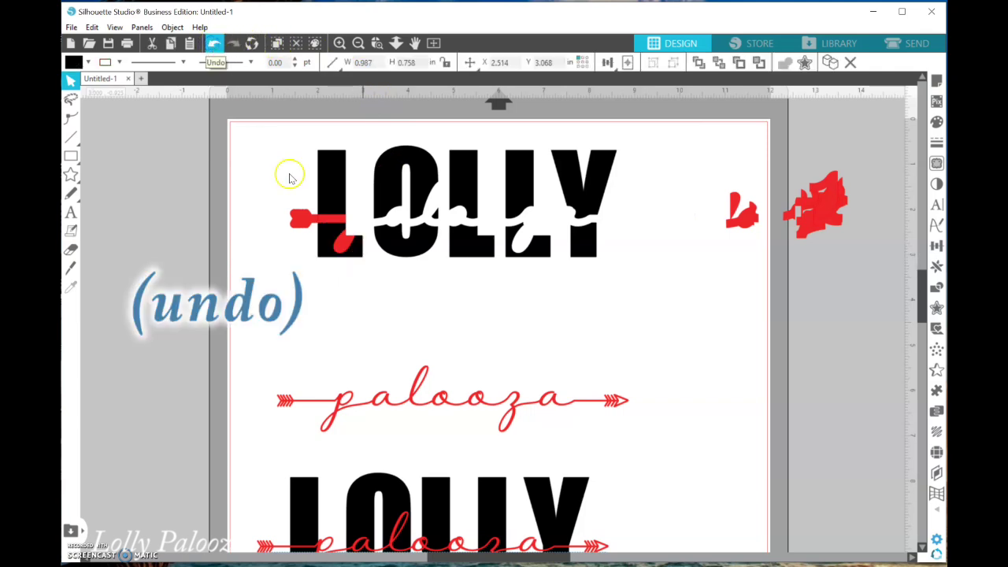
# Remove the remaining red pieces from the first L and move the whole red pile off the page.
pyautogui.moveTo(353, 238); pyautogui.dragTo(780, 233)
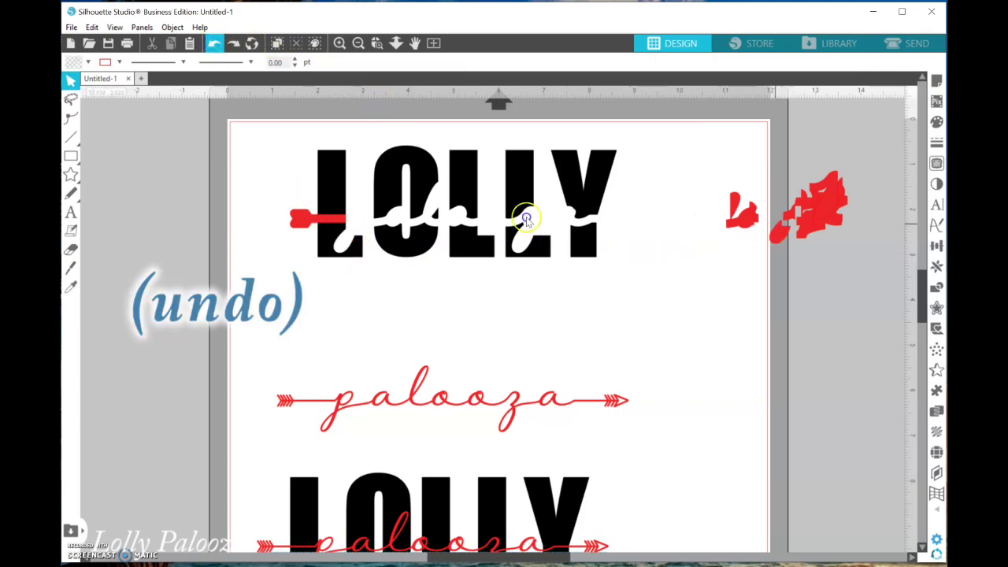
pyautogui.moveTo(305, 223); pyautogui.dragTo(776, 216)
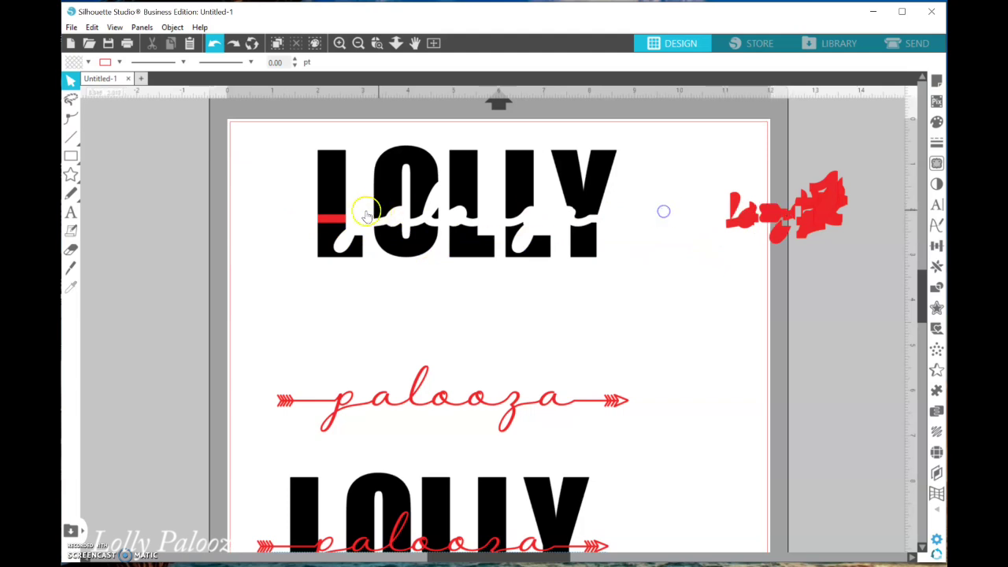
pyautogui.click(832, 218)
pyautogui.moveTo(815, 219); pyautogui.dragTo(901, 260)
pyautogui.moveTo(600, 392)
pyautogui.mouseDown()
pyautogui.moveTo(622, 282)
pyautogui.moveTo(615, 229)
pyautogui.moveTo(604, 225)
pyautogui.moveTo(620, 218)
pyautogui.moveTo(586, 387)
pyautogui.mouseUp()
# Combine all the cut black LOLLY pieces into one object and move it closer to the page's left edge.
pyautogui.click(304, 134)
pyautogui.moveTo(303, 131); pyautogui.dragTo(626, 277)
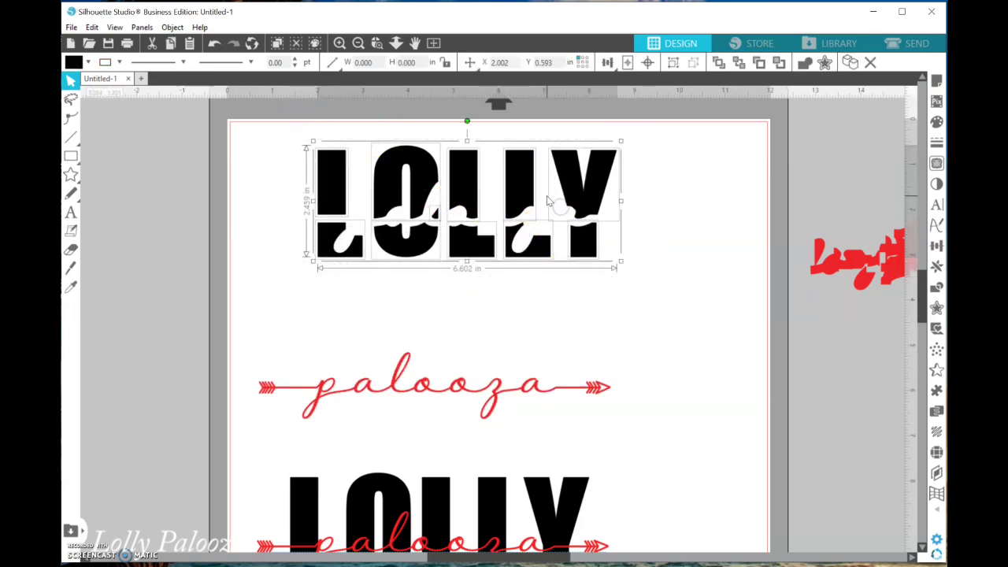
pyautogui.rightClick(547, 199)
pyautogui.click(587, 400)
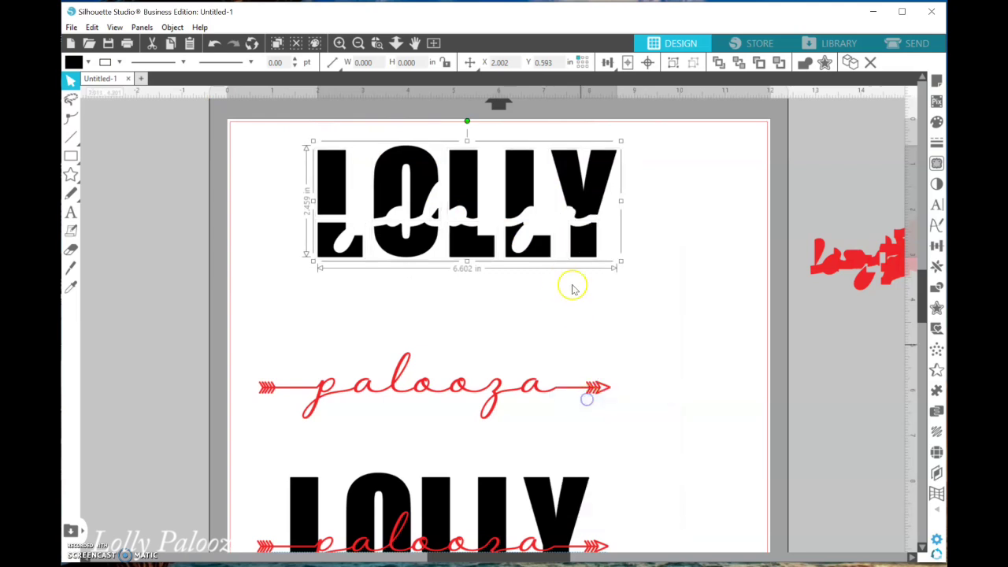
pyautogui.moveTo(540, 247); pyautogui.dragTo(493, 255)
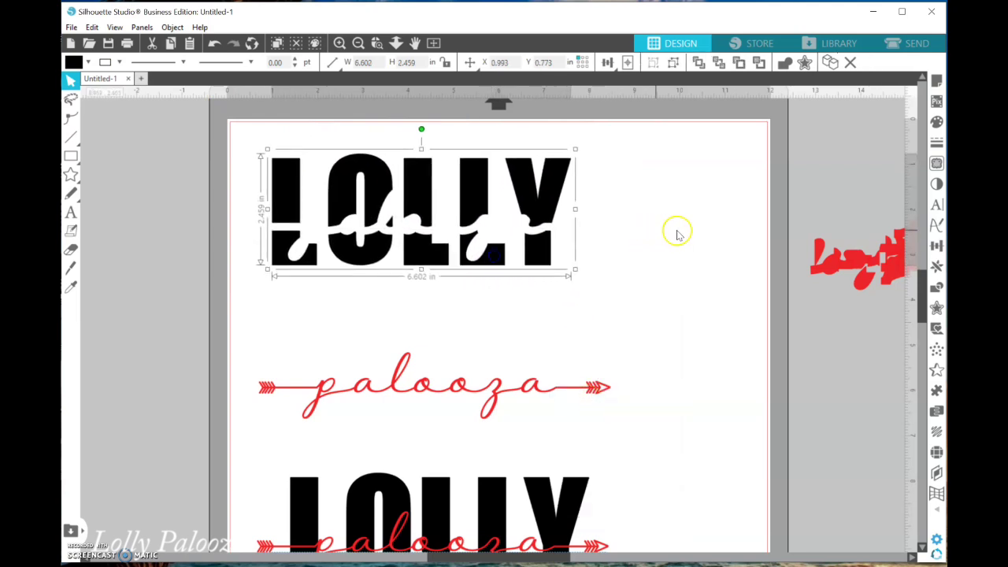
# Delete the pile of cut-out red offset pieces beside the page and move the uncut LOLLY palooza copy off the page.
pyautogui.moveTo(788, 198); pyautogui.dragTo(909, 297)
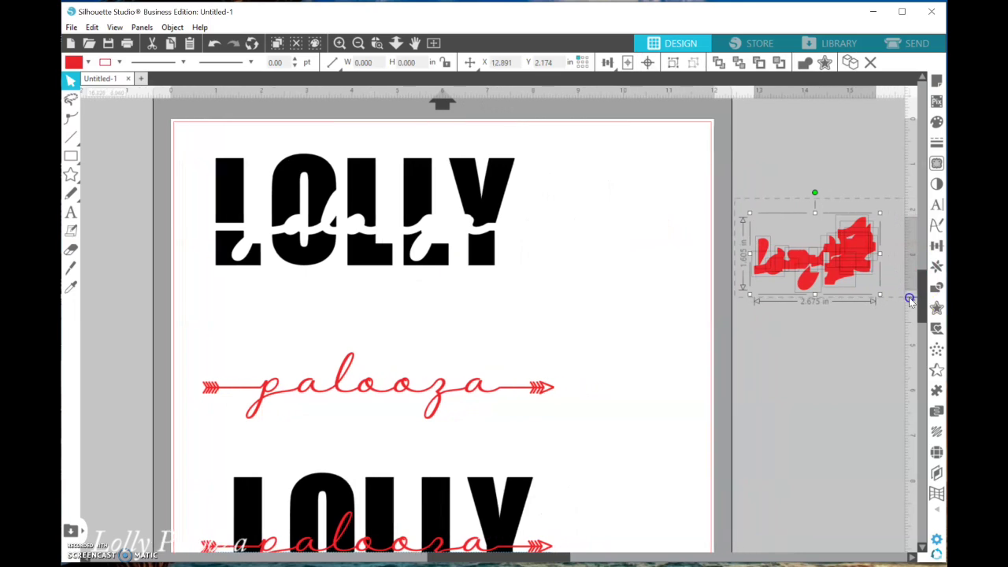
pyautogui.press('Delete')
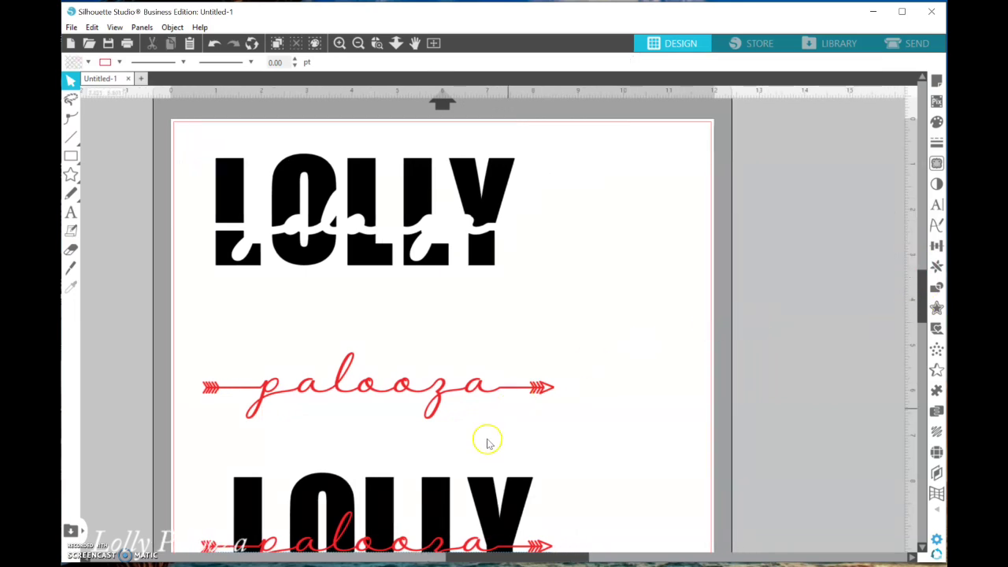
pyautogui.scroll(-3, 480, 493)
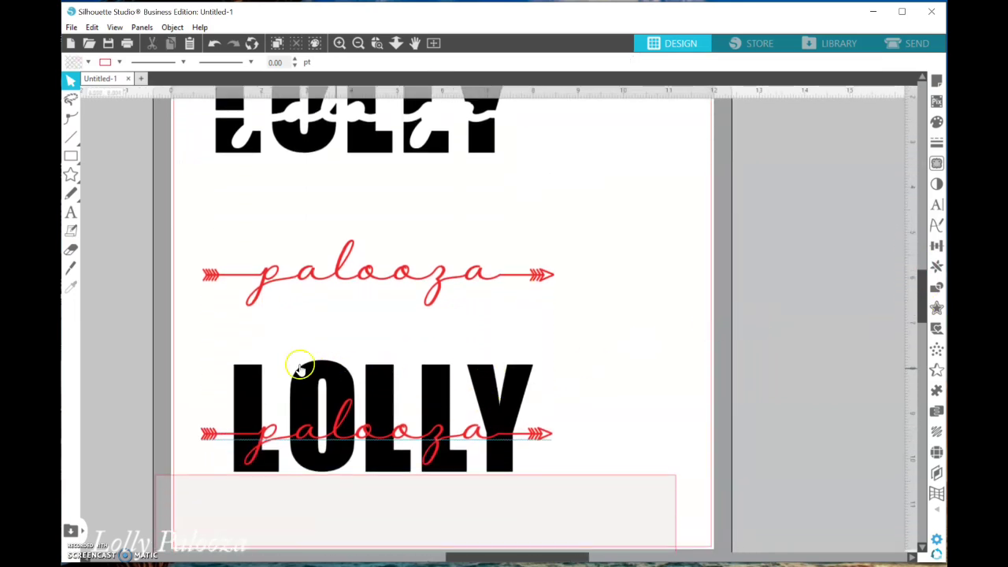
pyautogui.click(299, 394)
pyautogui.moveTo(455, 391); pyautogui.dragTo(977, 197)
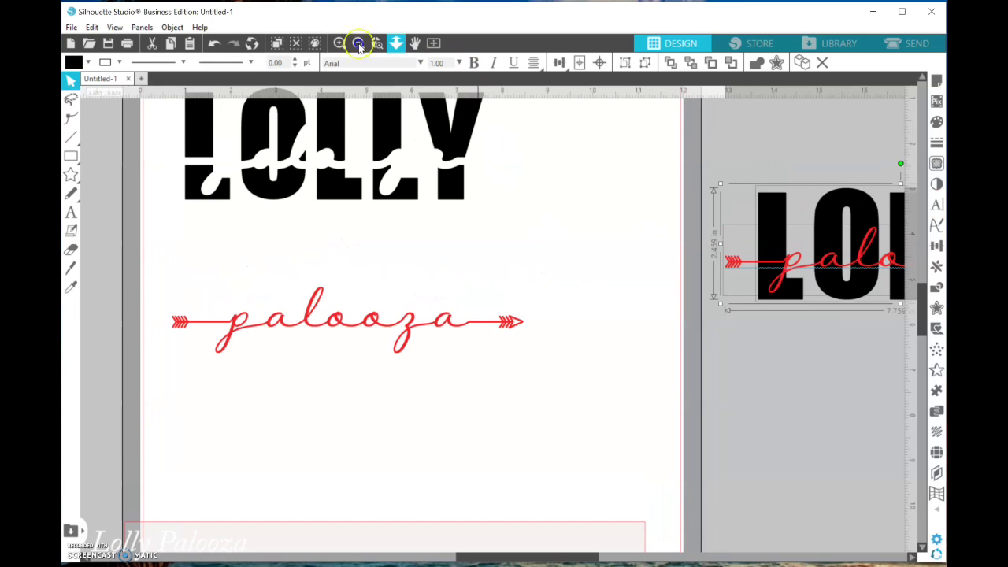
pyautogui.scroll(-2, 418, 322)
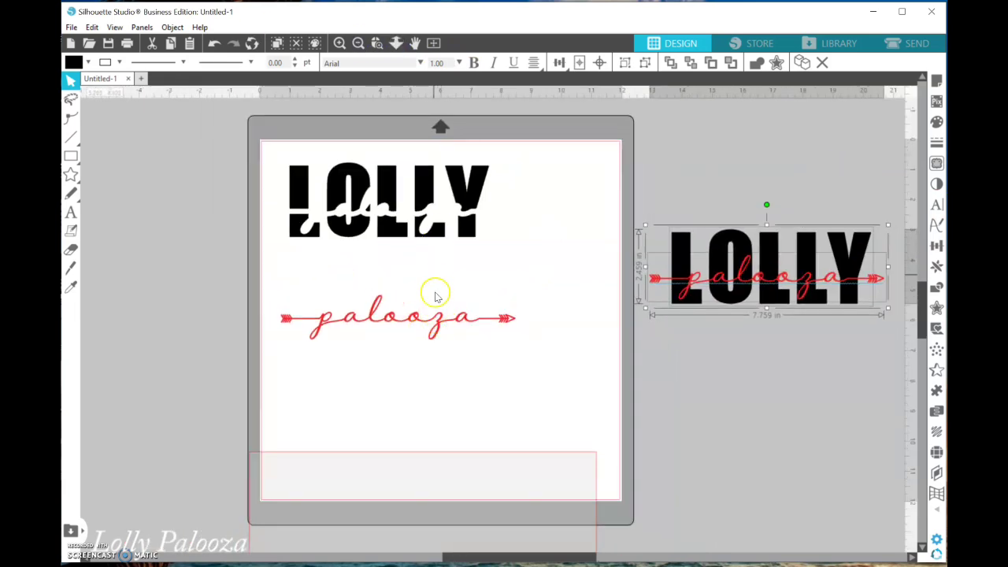
# After a test fit over the cut LOLLY letters, place the palooza script separately below them and move the gray rectangle off the page.
pyautogui.moveTo(437, 325); pyautogui.dragTo(430, 223)
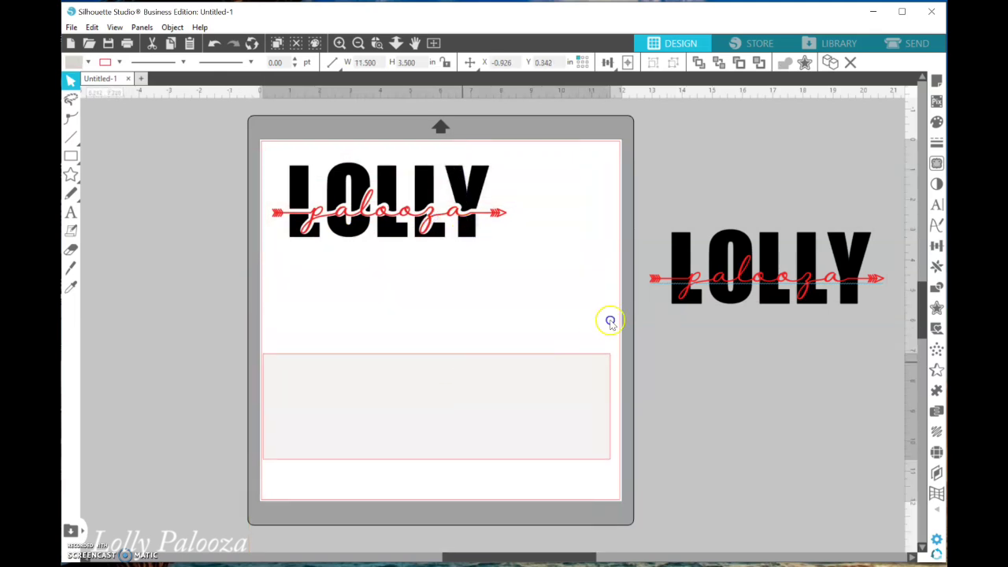
pyautogui.moveTo(486, 219); pyautogui.dragTo(475, 311)
pyautogui.moveTo(436, 232); pyautogui.dragTo(427, 230)
pyautogui.click(427, 273)
pyautogui.moveTo(304, 303); pyautogui.dragTo(333, 287)
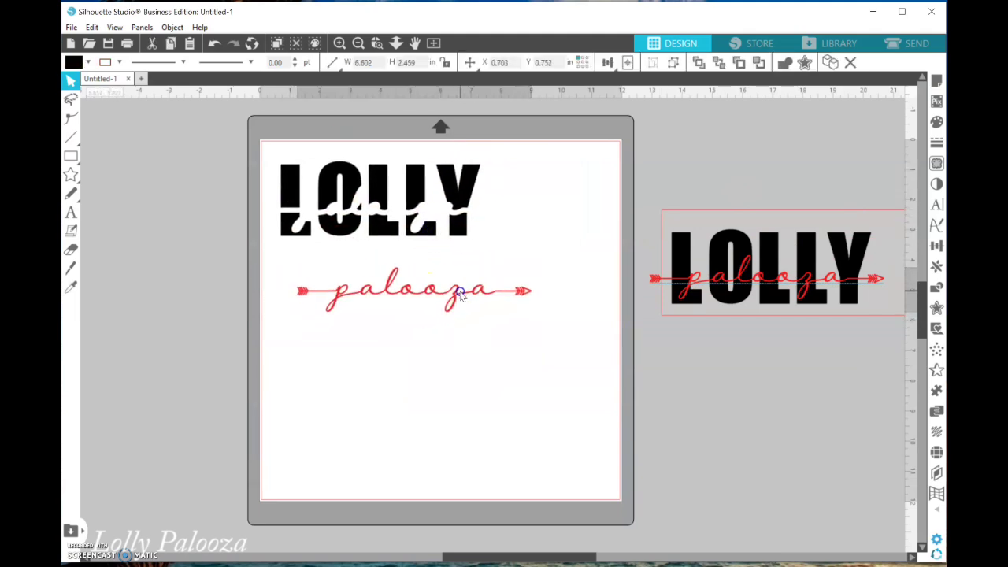
pyautogui.click(898, 154)
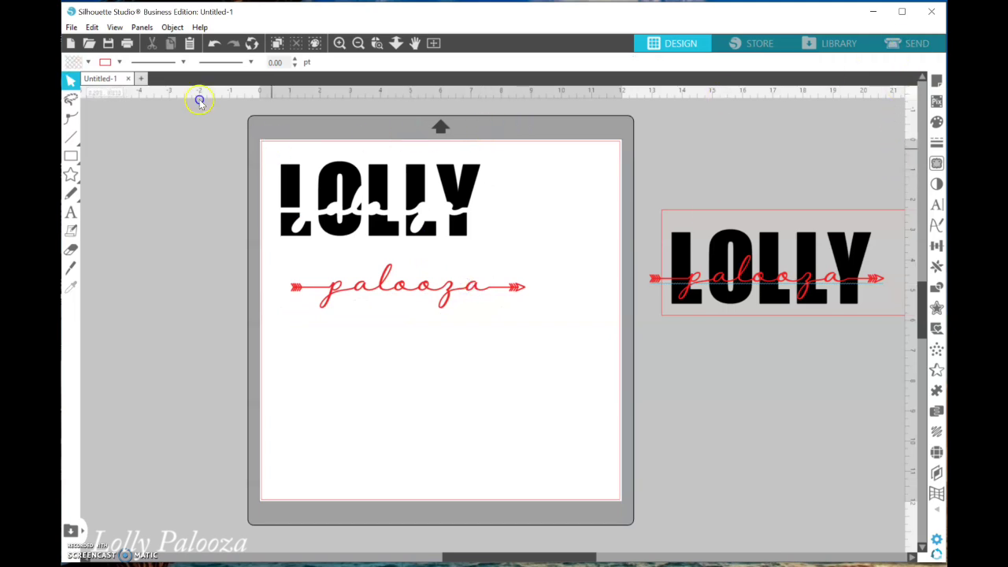
# Set up the cut LOLLY letters and palooza script for cutting with the Vinyl, Glossy material and the Cut option.
pyautogui.moveTo(273, 154); pyautogui.dragTo(502, 298)
pyautogui.click(916, 43)
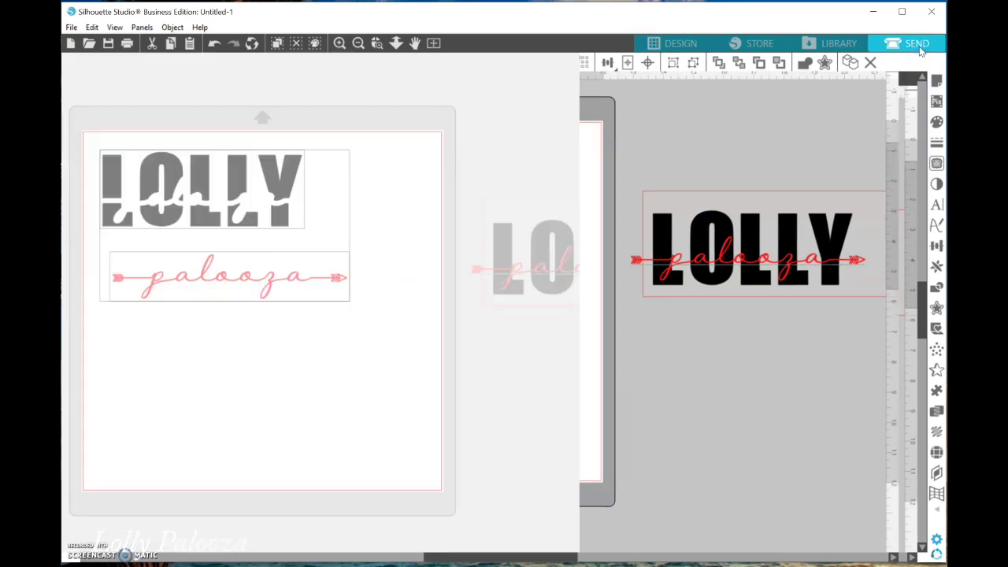
pyautogui.click(896, 55)
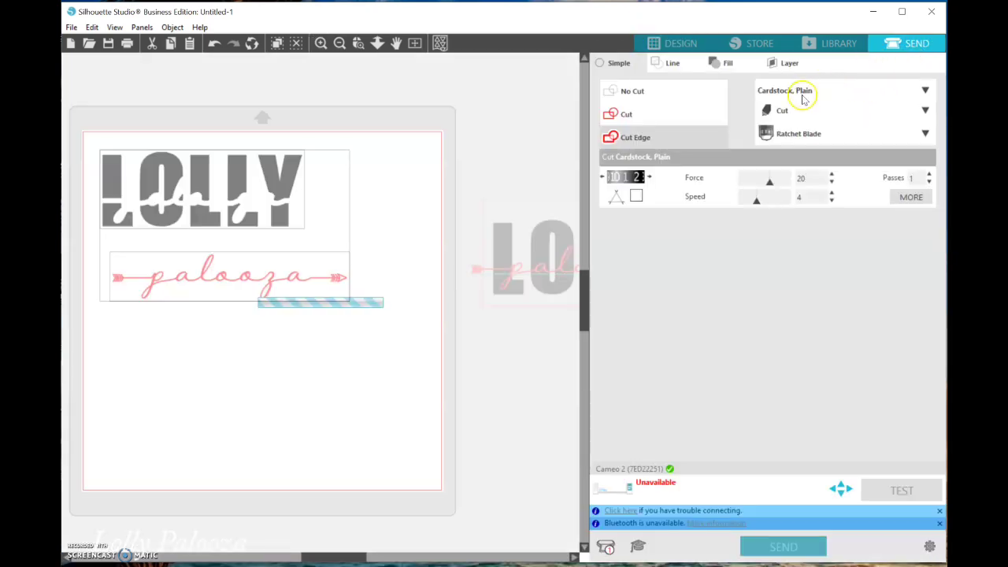
pyautogui.click(926, 90)
pyautogui.scroll(-10, 827, 220)
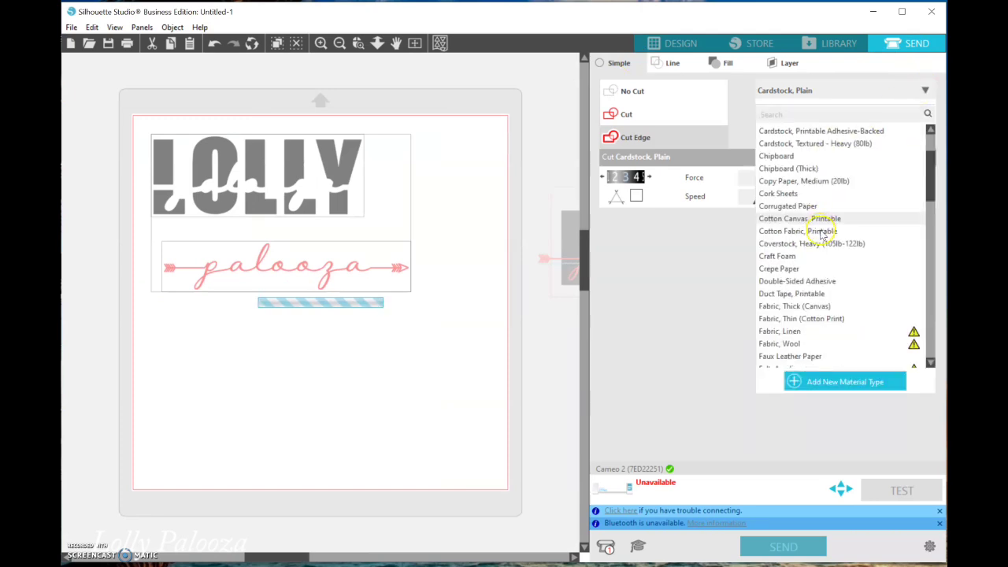
pyautogui.scroll(-10, 821, 236)
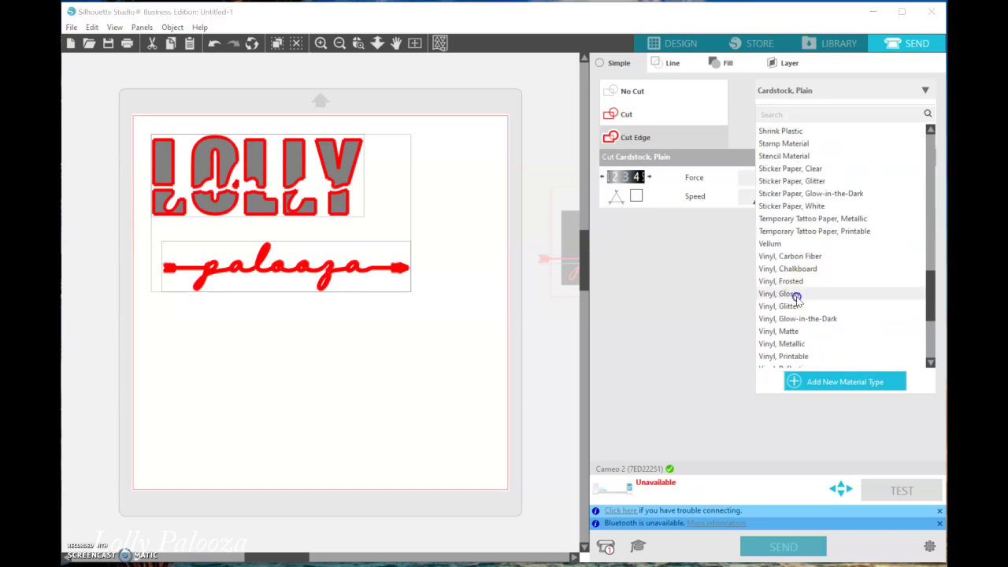
pyautogui.click(795, 294)
pyautogui.click(636, 106)
pyautogui.click(625, 112)
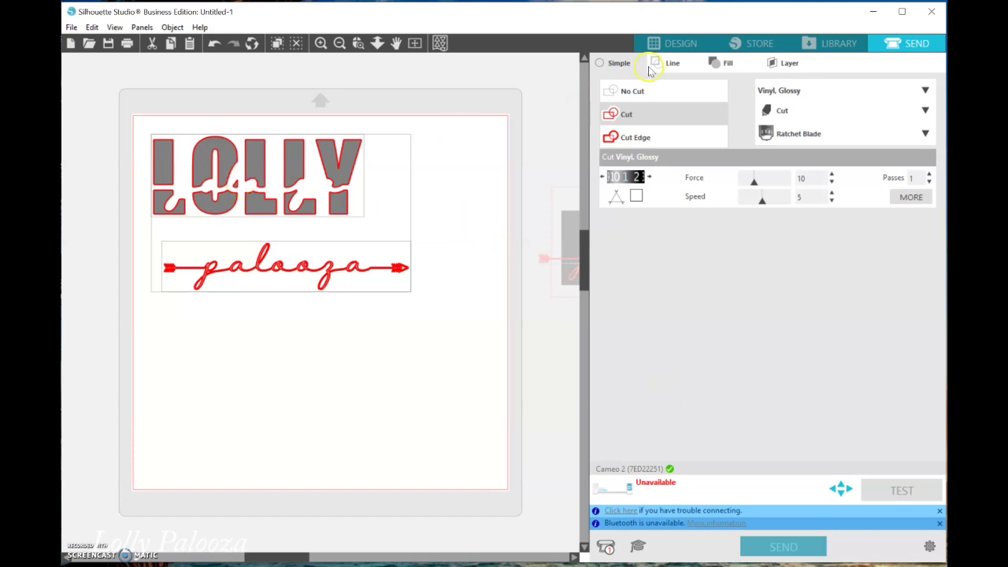
# Return to the design page and examine the small loose pieces inside the cut LOLLY letters up close.
pyautogui.click(682, 44)
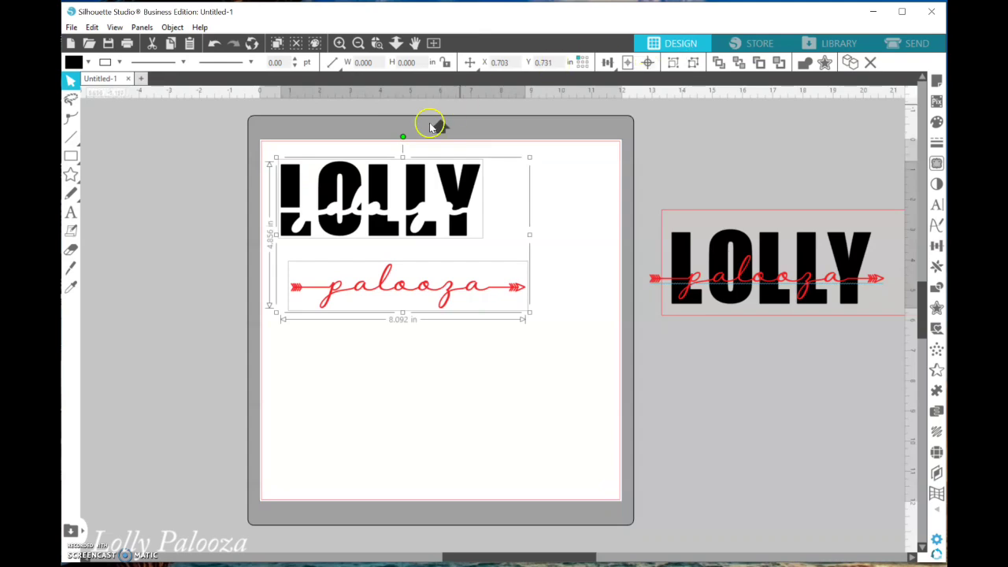
pyautogui.click(339, 44)
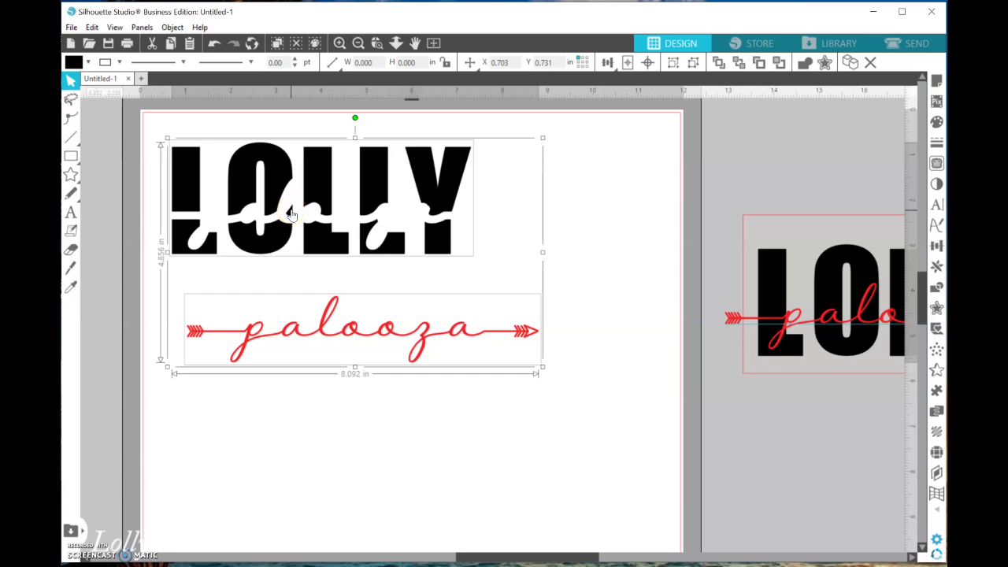
pyautogui.scroll(1, 288, 214)
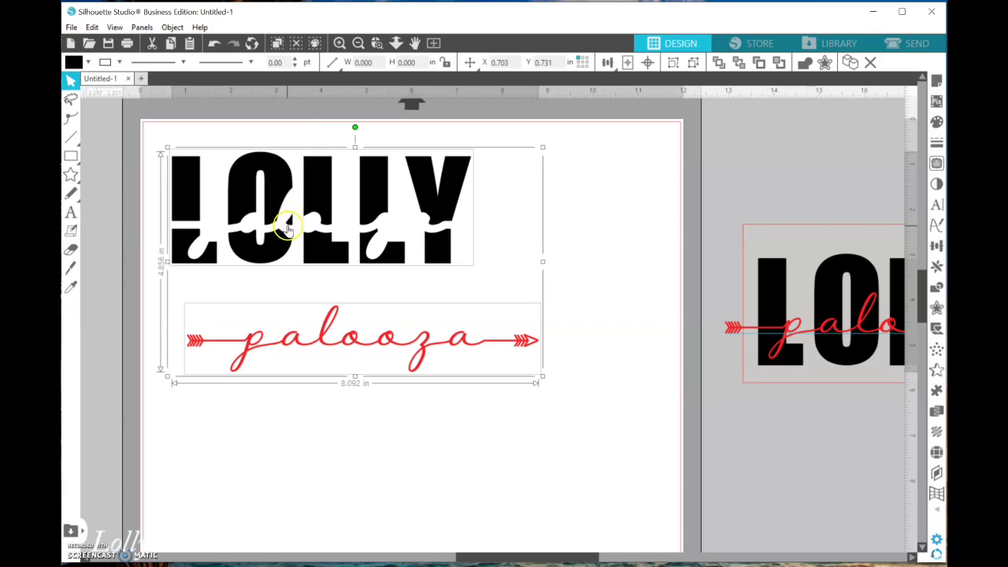